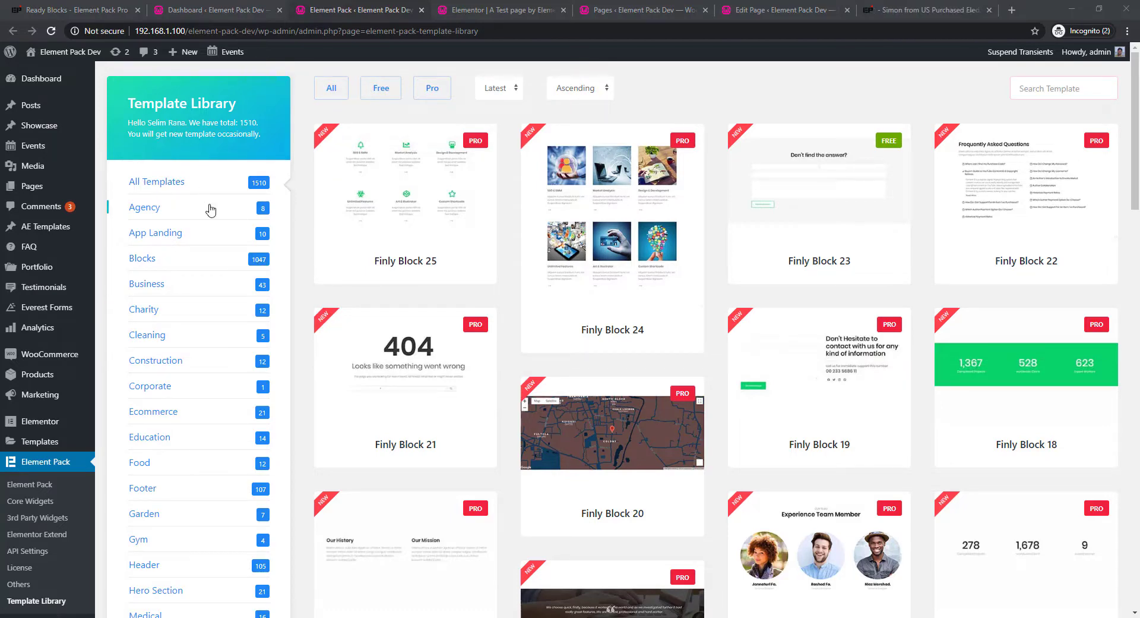
# - Import the Finly Block 25 template into the Elementor Library and open it for editing
pyautogui.moveTo(369, 238)
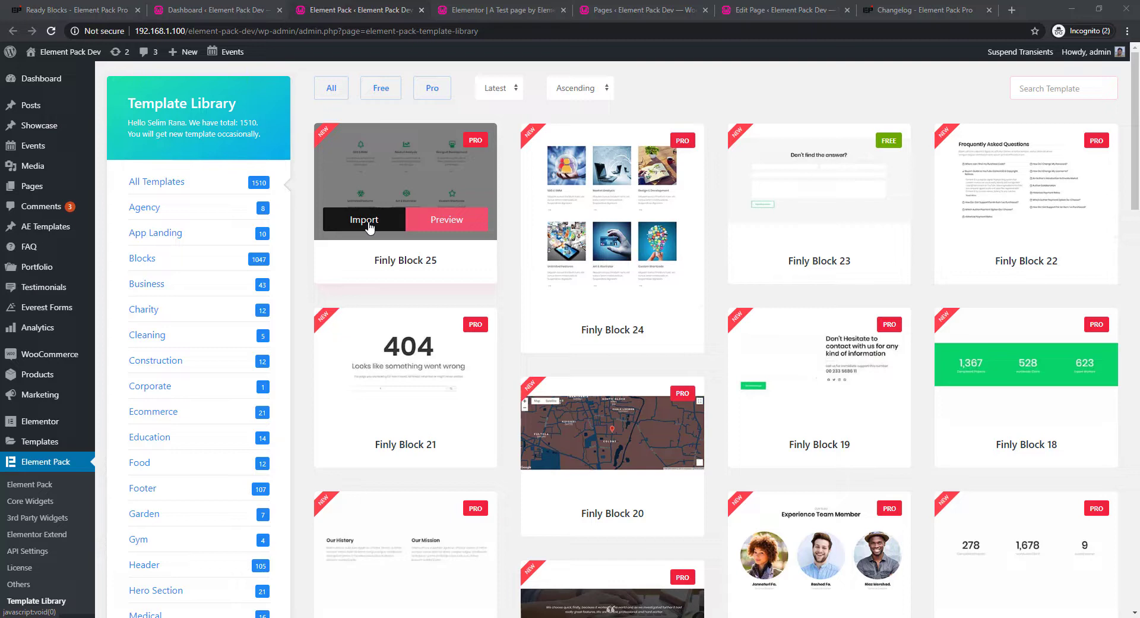
pyautogui.moveTo(51, 88)
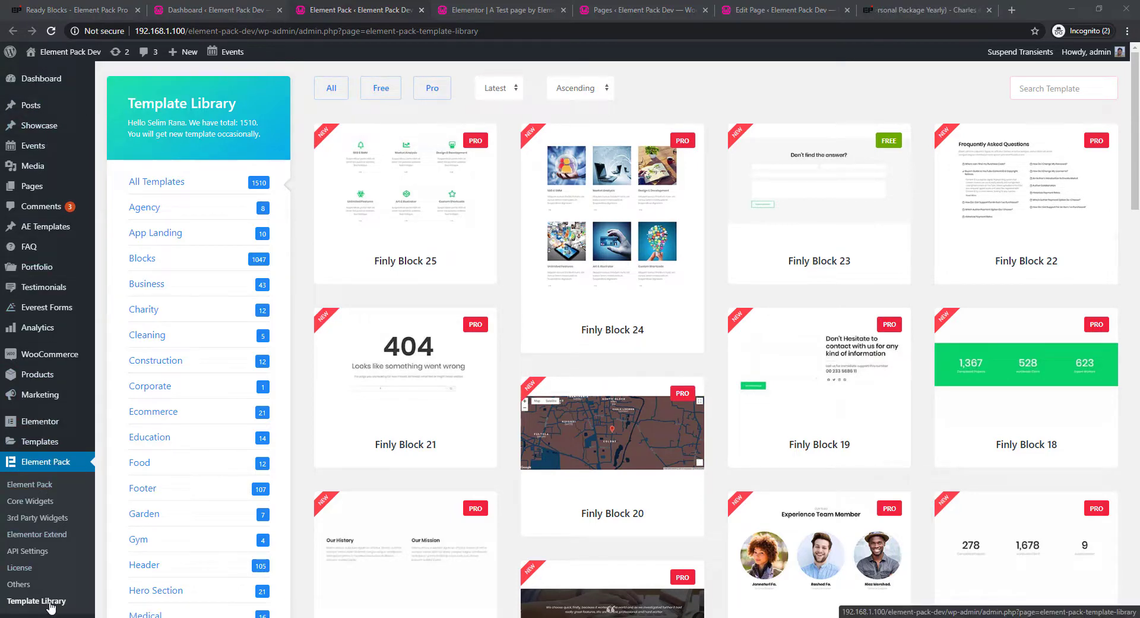
pyautogui.moveTo(377, 256)
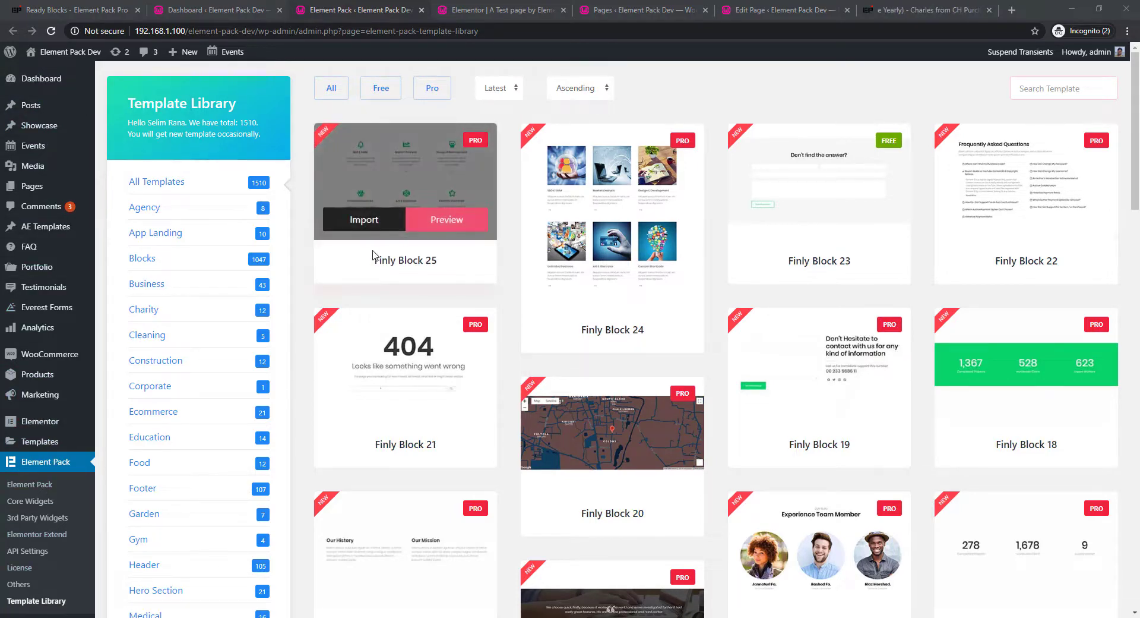
pyautogui.click(365, 220)
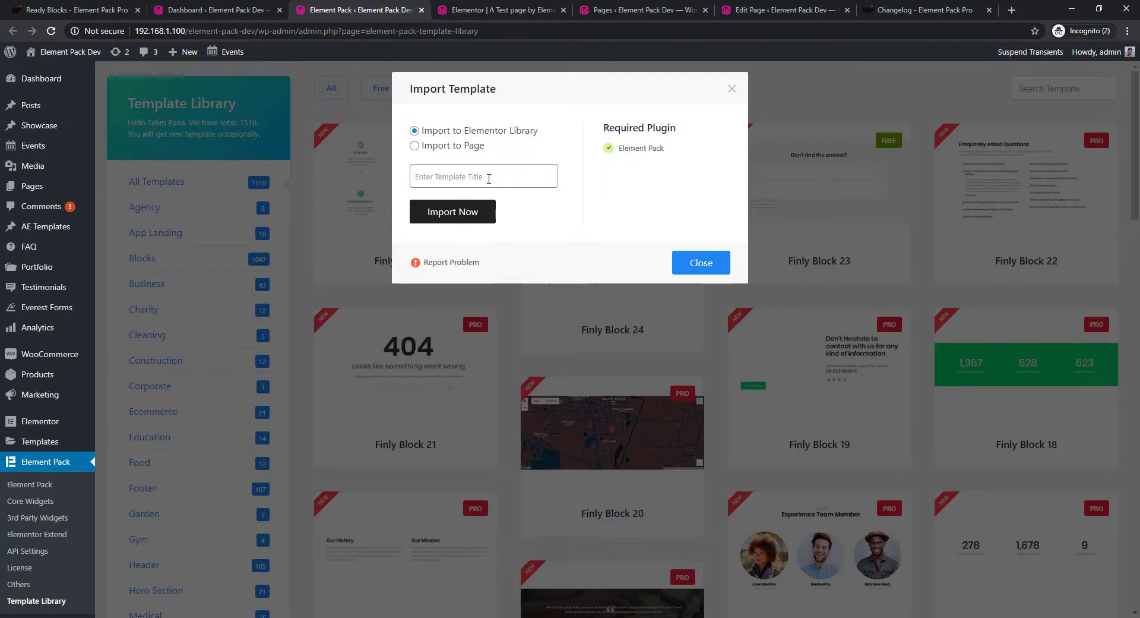
pyautogui.click(472, 218)
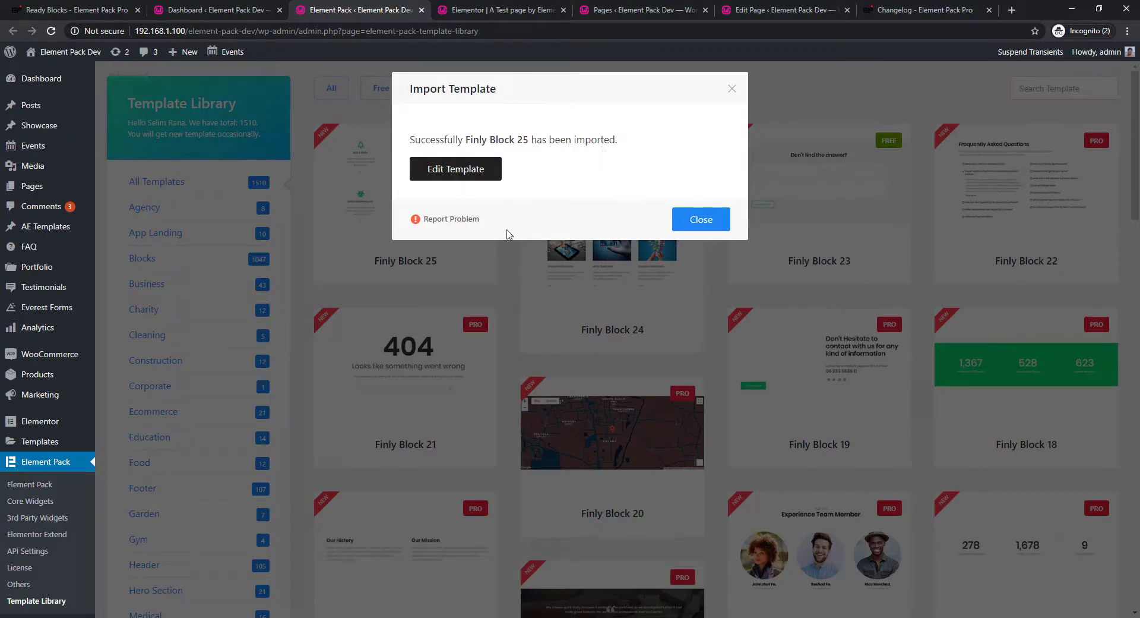
pyautogui.click(463, 177)
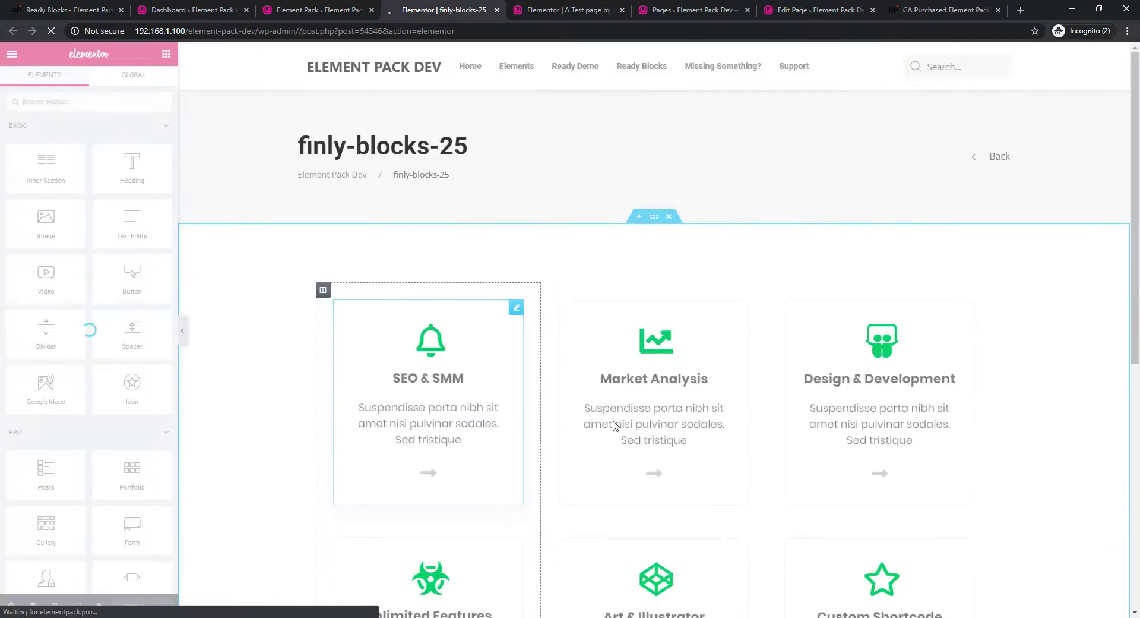
# - Scroll through the imported finly-blocks-25 layout in the Elementor editor
pyautogui.scroll(-2, 615, 425)
pyautogui.scroll(2, 614, 426)
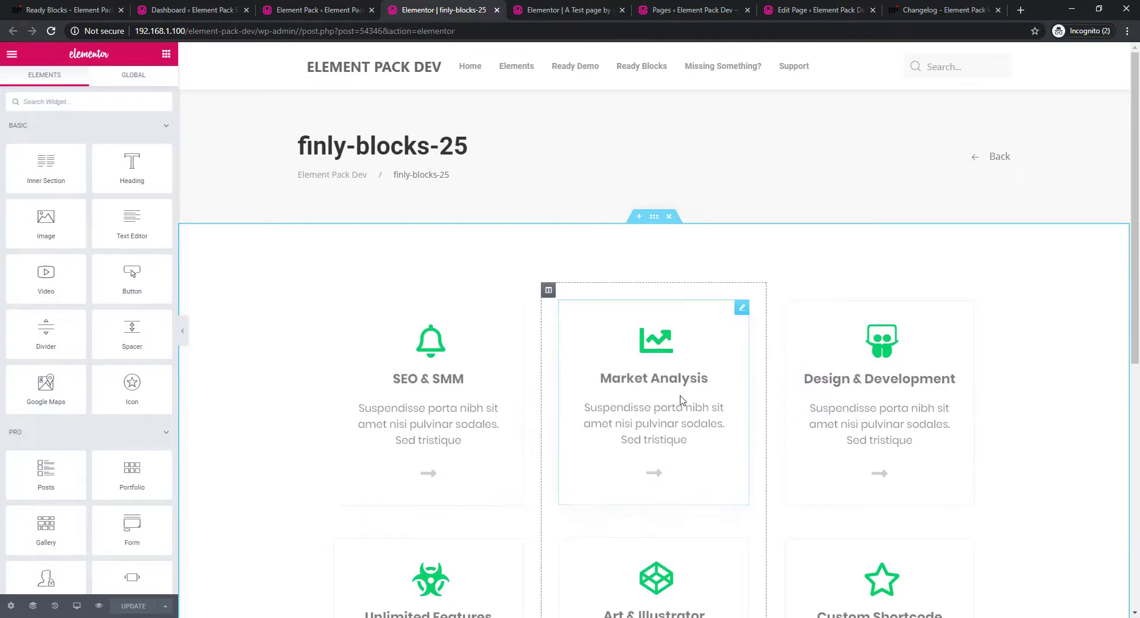
pyautogui.scroll(-6, 532, 417)
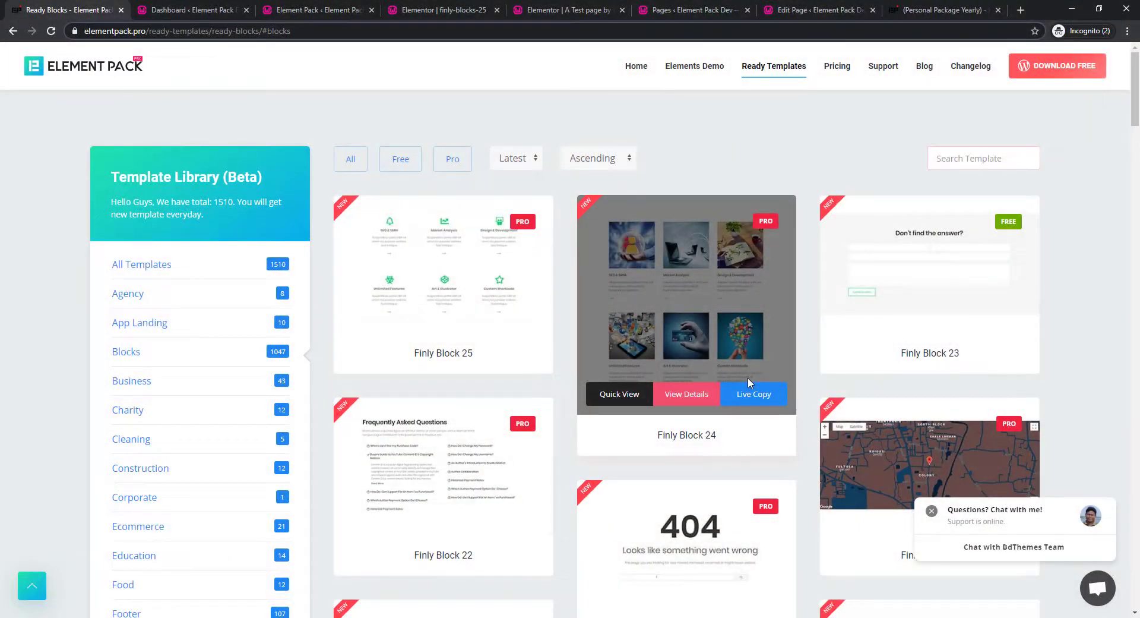
# - Look over a Finly Block card's Quick View, View Details and Live Copy options, then return to the WordPress Dashboard
pyautogui.moveTo(518, 339)
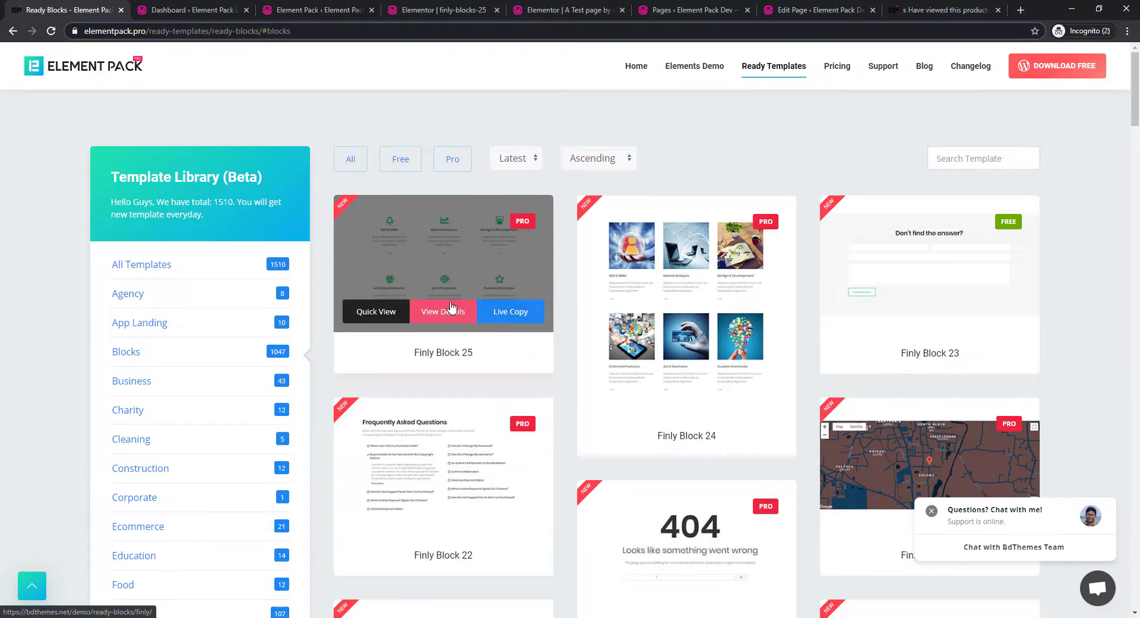
pyautogui.hotkey('ctrl', 'Tab')
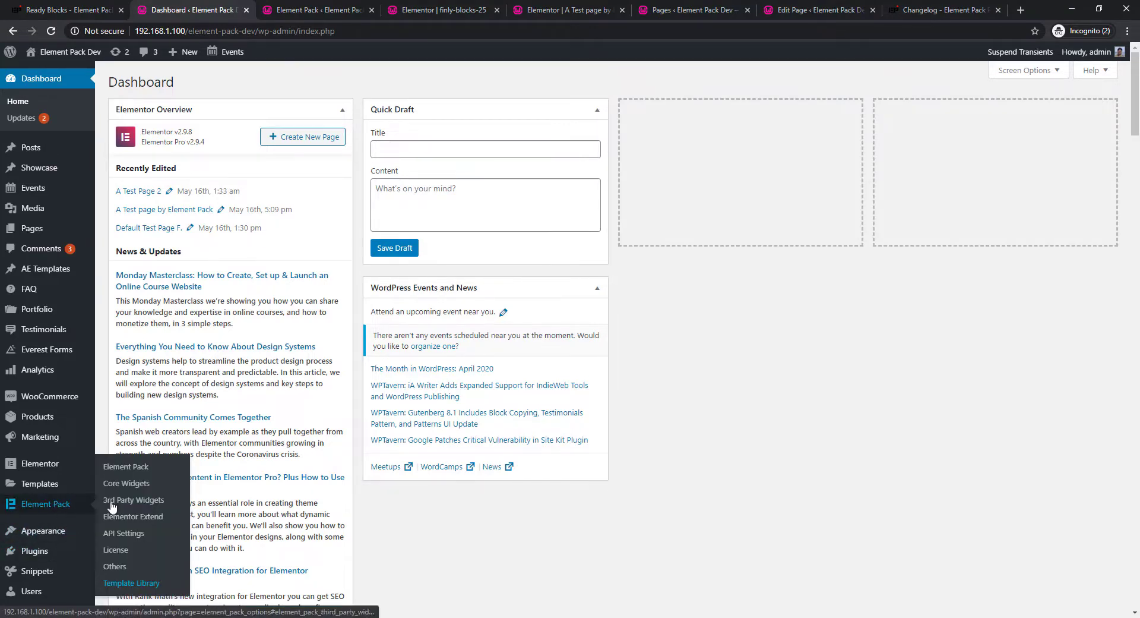
# - Toggle Live Copy off and back on in Element Pack's Others settings and save
pyautogui.click(122, 568)
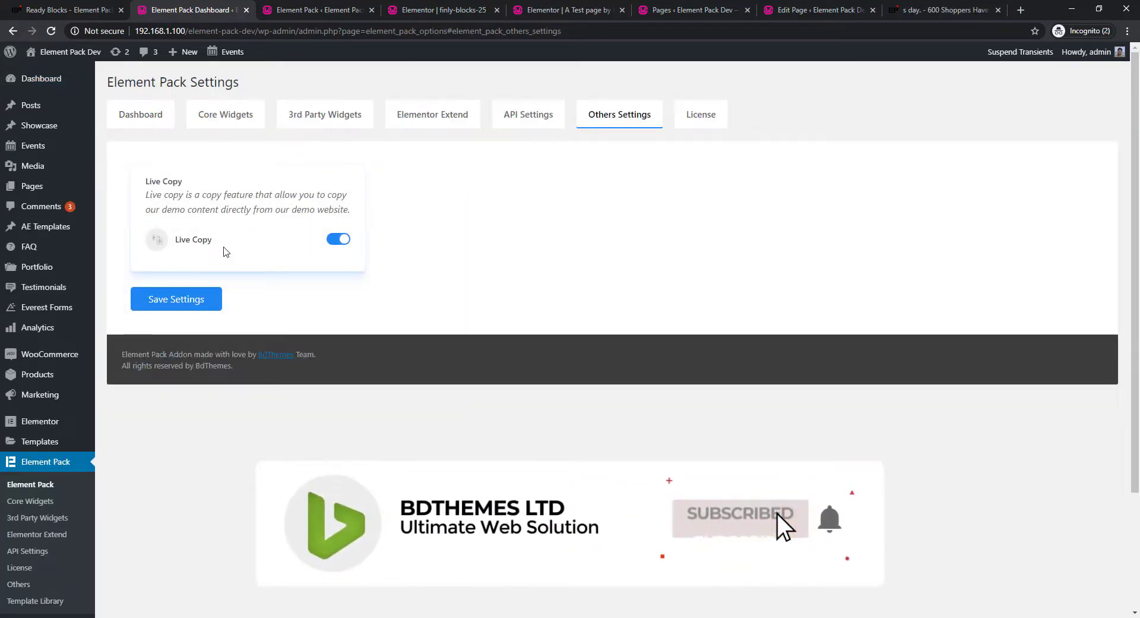
pyautogui.click(336, 240)
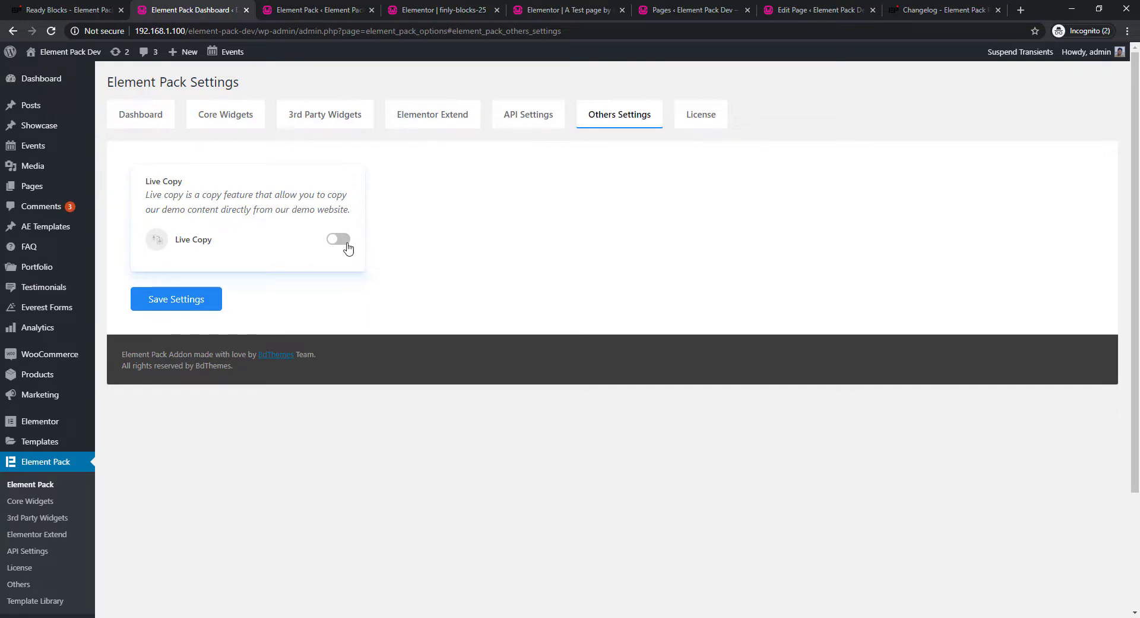
pyautogui.click(343, 243)
pyautogui.click(177, 300)
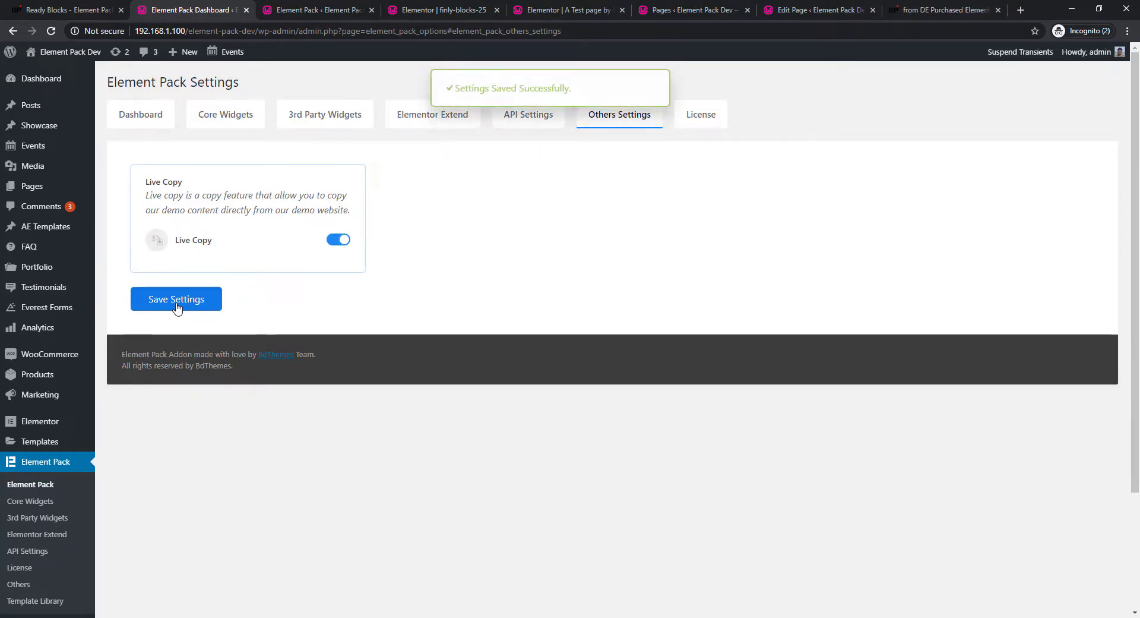
# - Live Copy the Finly demo's Business Consulting services section from the Element Pack website
pyautogui.click(75, 11)
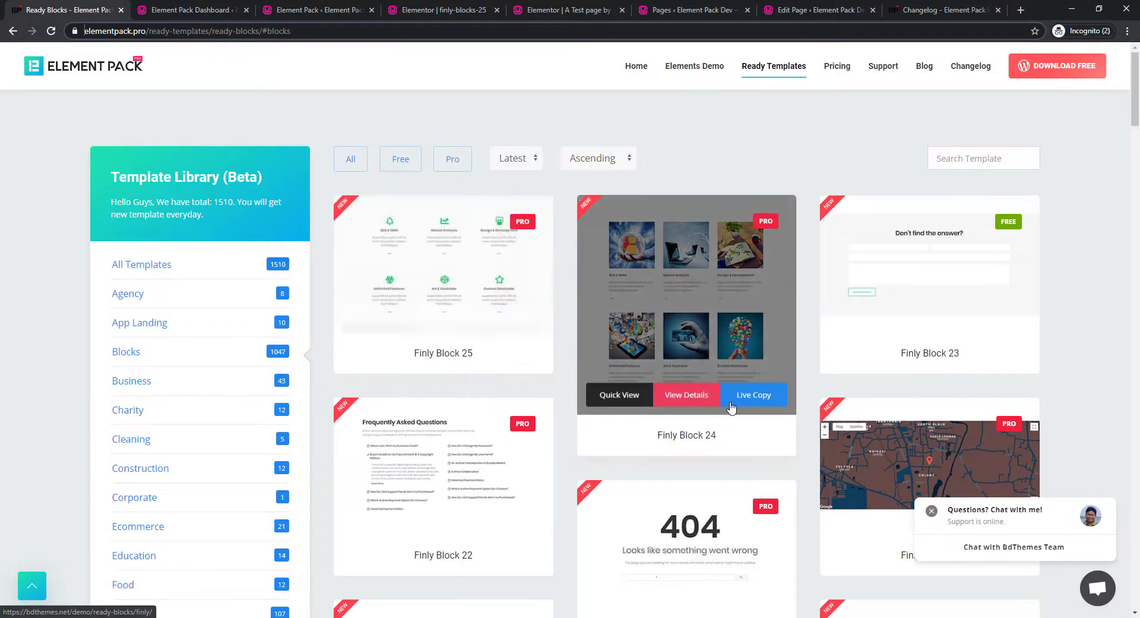
pyautogui.click(760, 399)
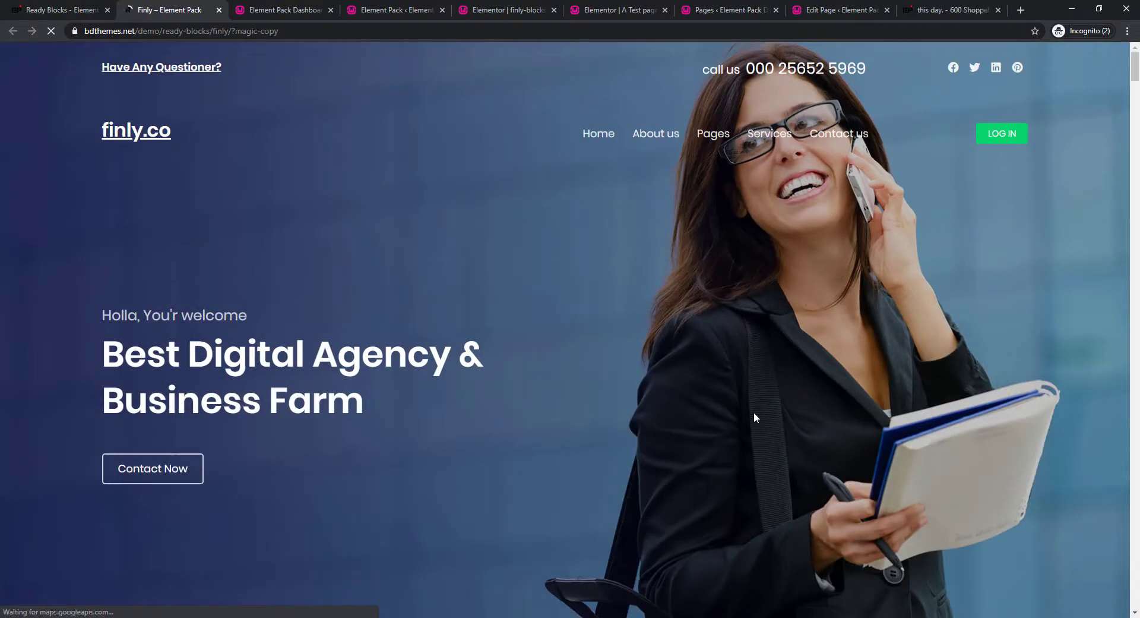
pyautogui.scroll(-12, 701, 467)
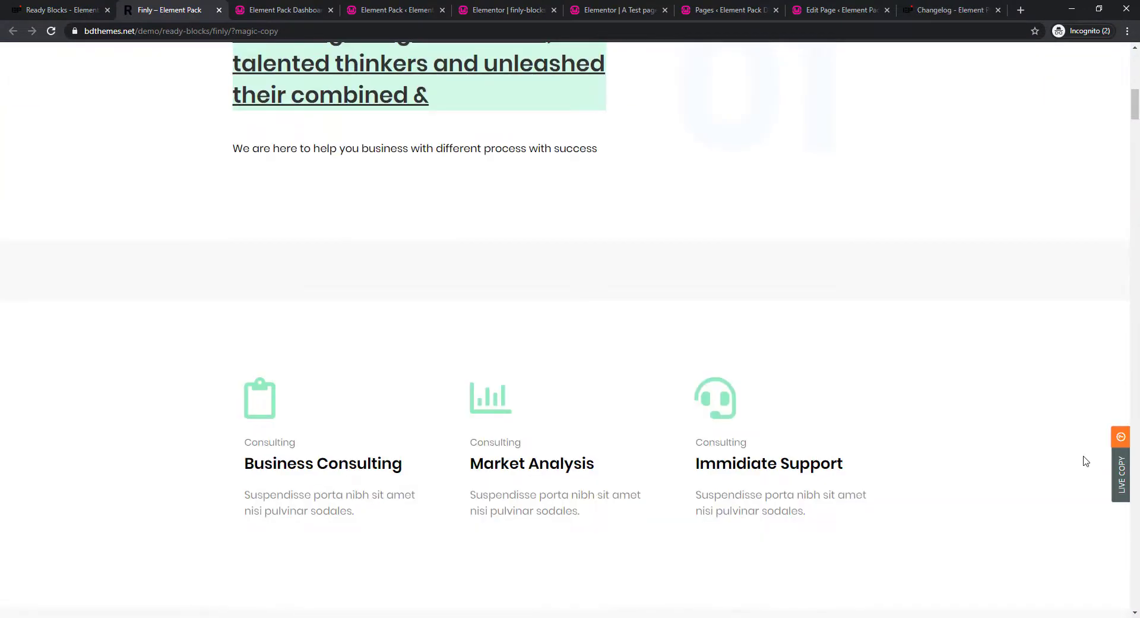
pyautogui.click(1122, 475)
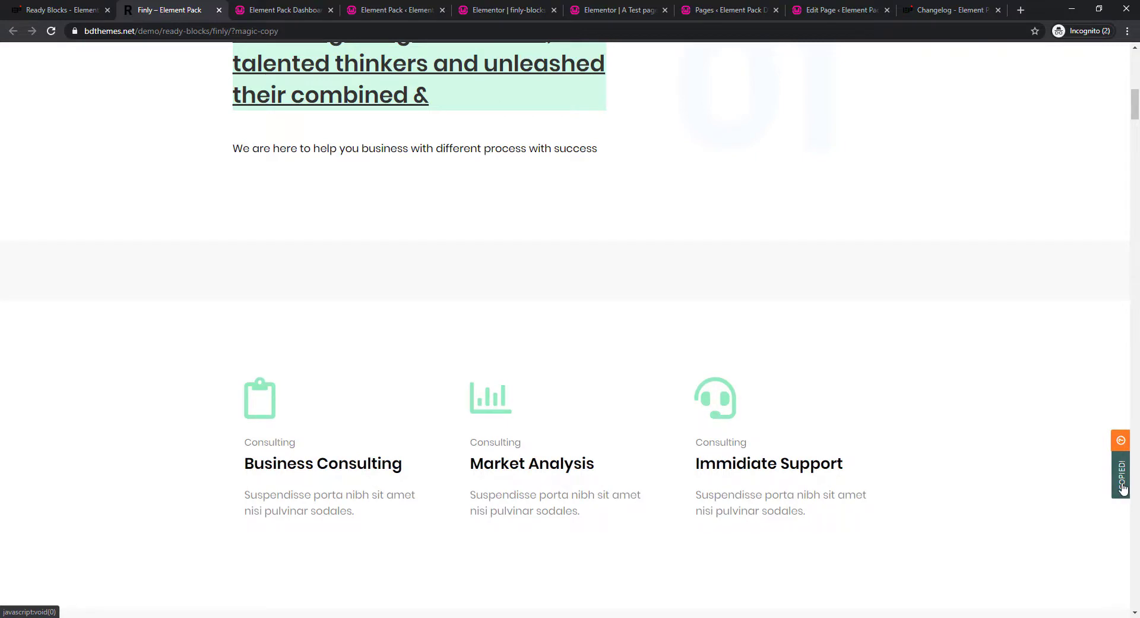
pyautogui.click(506, 10)
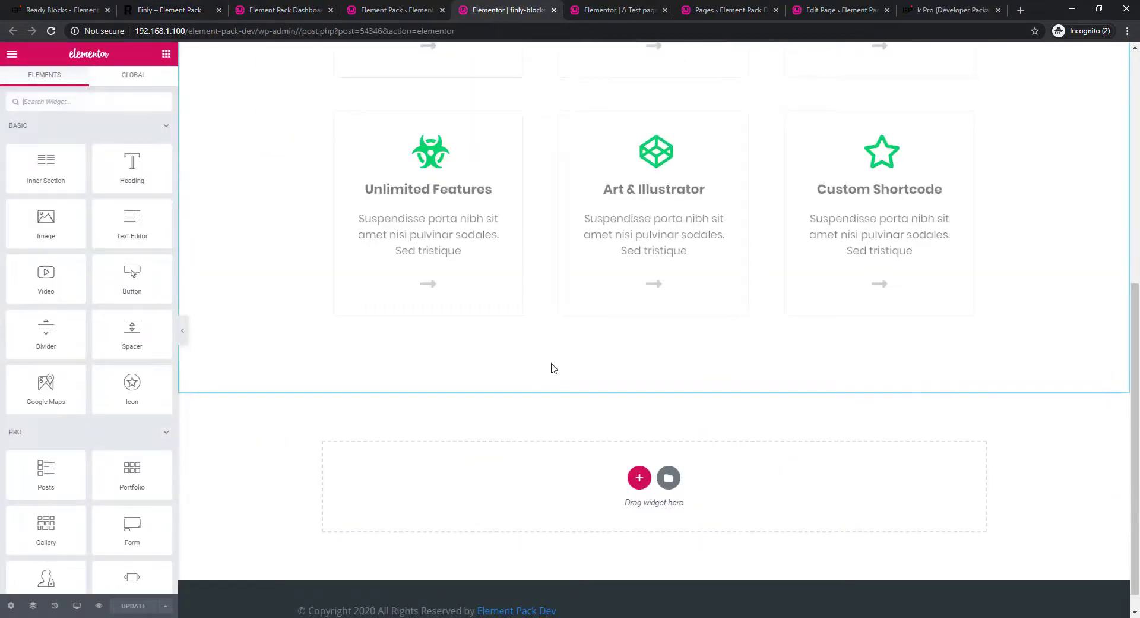
# - Add a new section below the cards and Live Paste the copied services section into it
pyautogui.click(639, 477)
pyautogui.rightClick(481, 410)
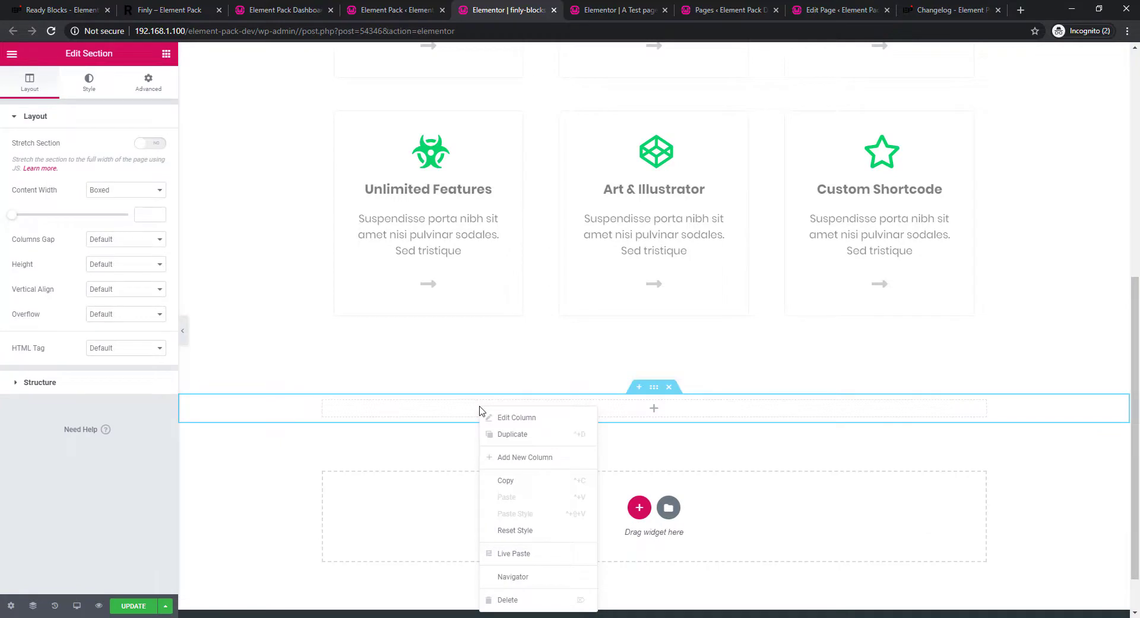
pyautogui.click(514, 554)
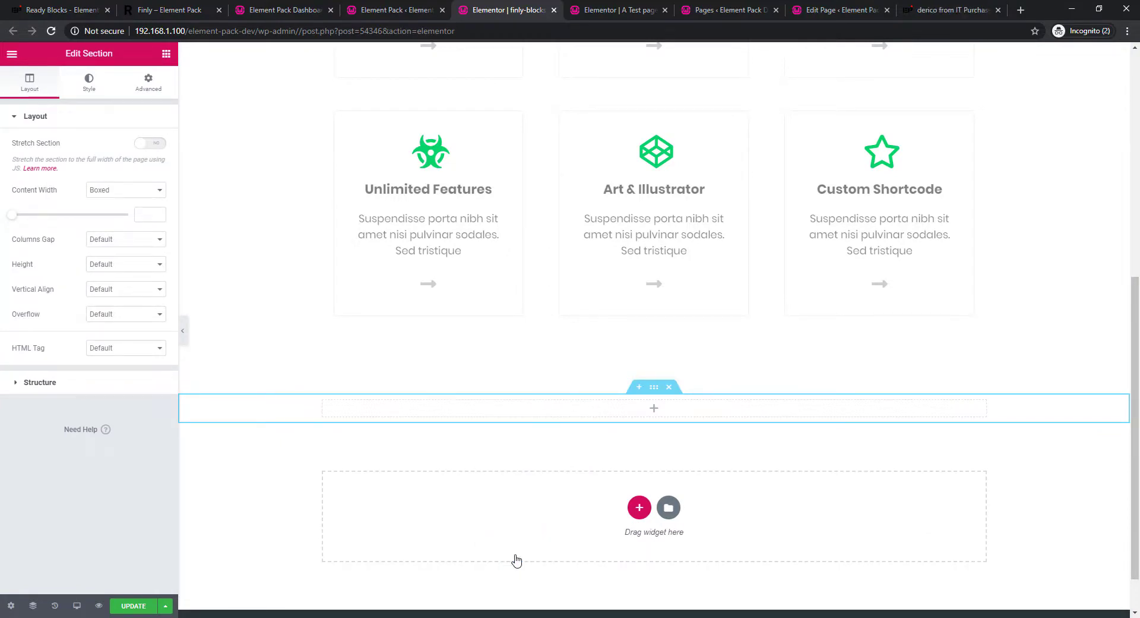
pyautogui.scroll(-5, 516, 561)
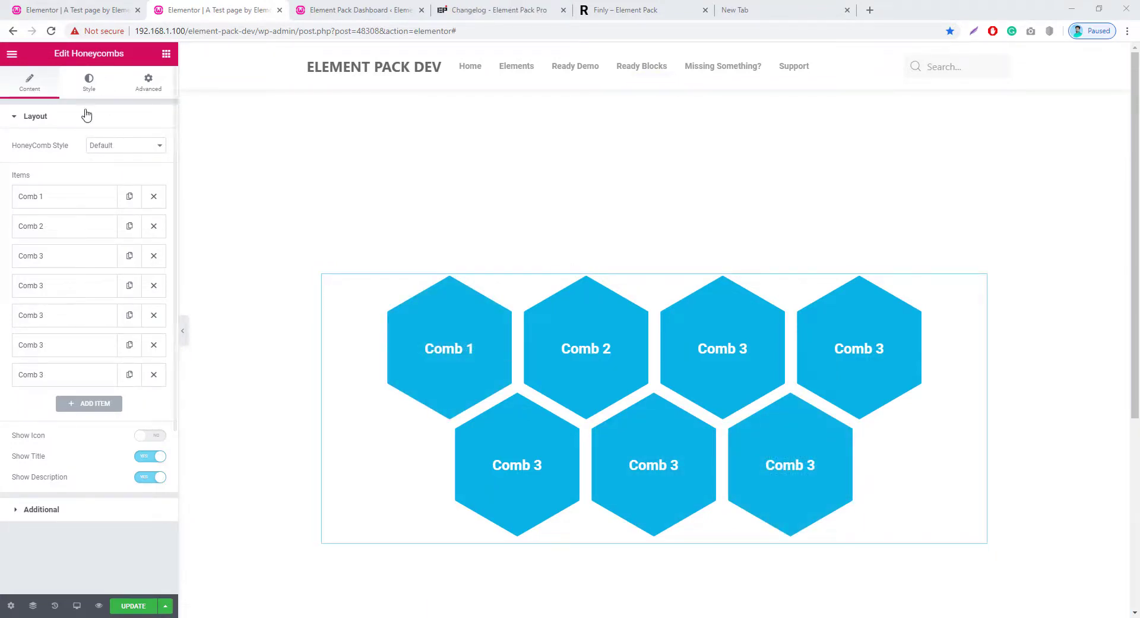
# - Set the HoneyComb Style to Zigzag and review Comb 1's front and back content
pyautogui.click(154, 148)
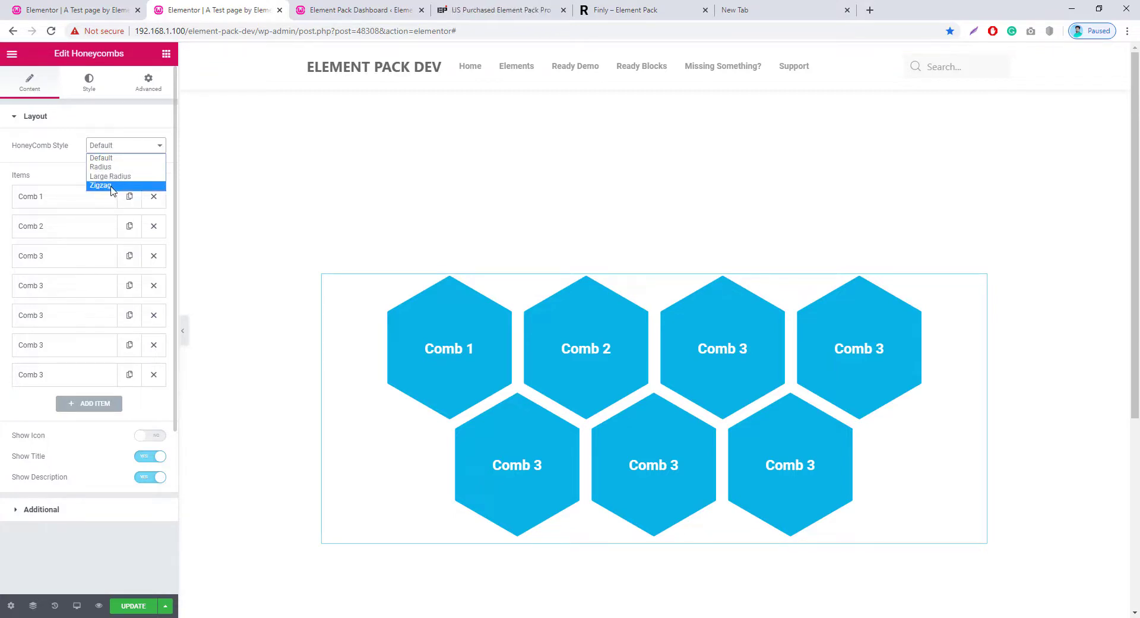
pyautogui.click(101, 185)
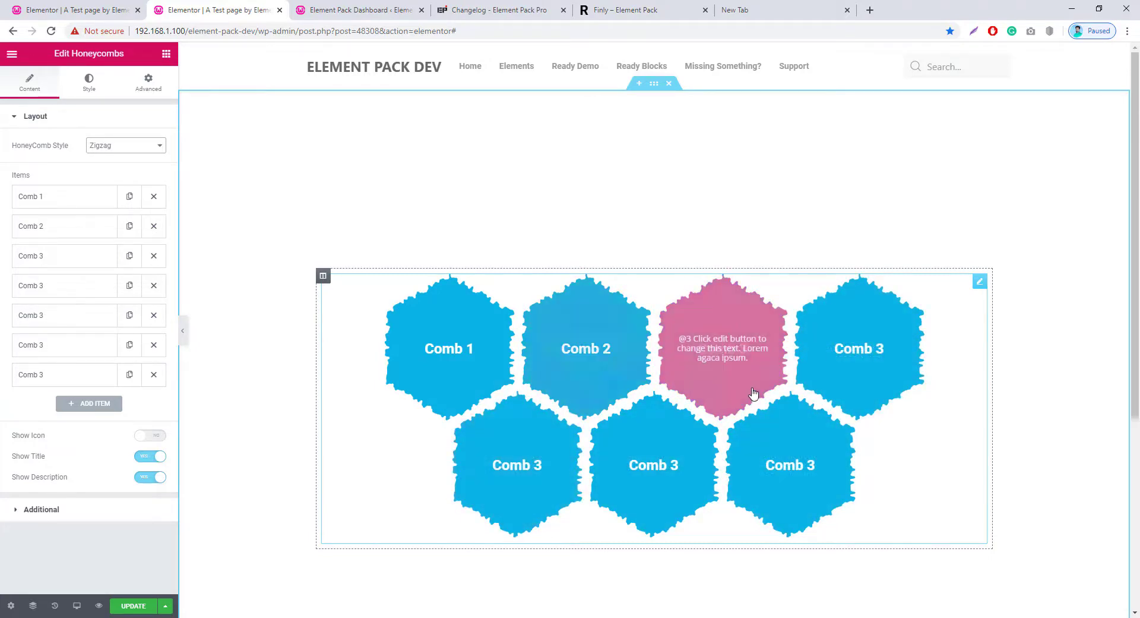
pyautogui.click(67, 204)
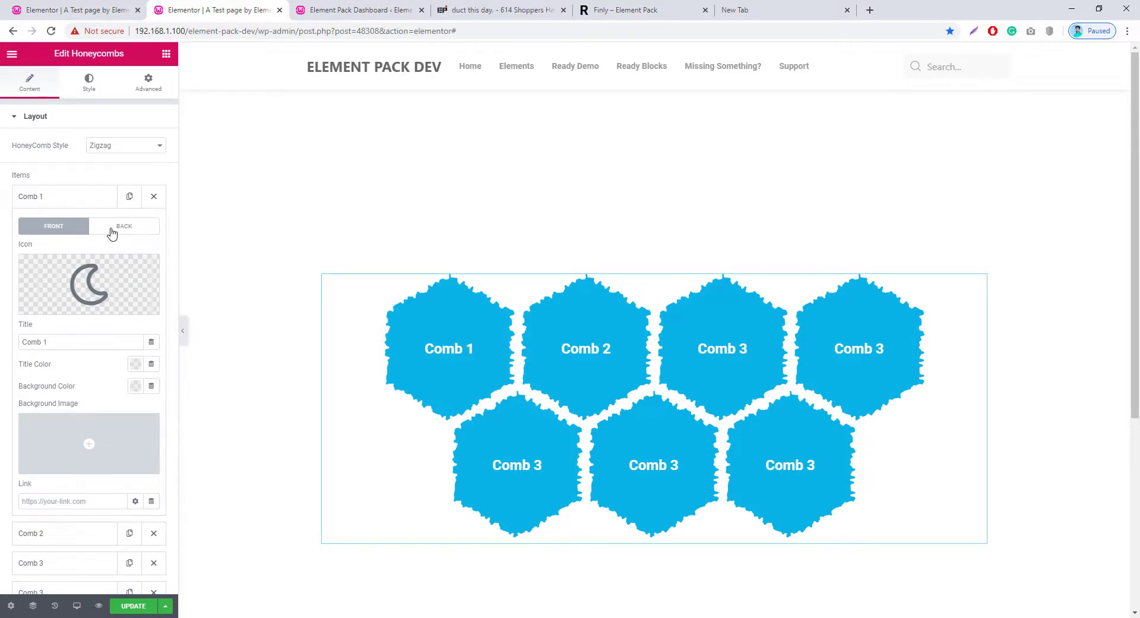
pyautogui.click(113, 228)
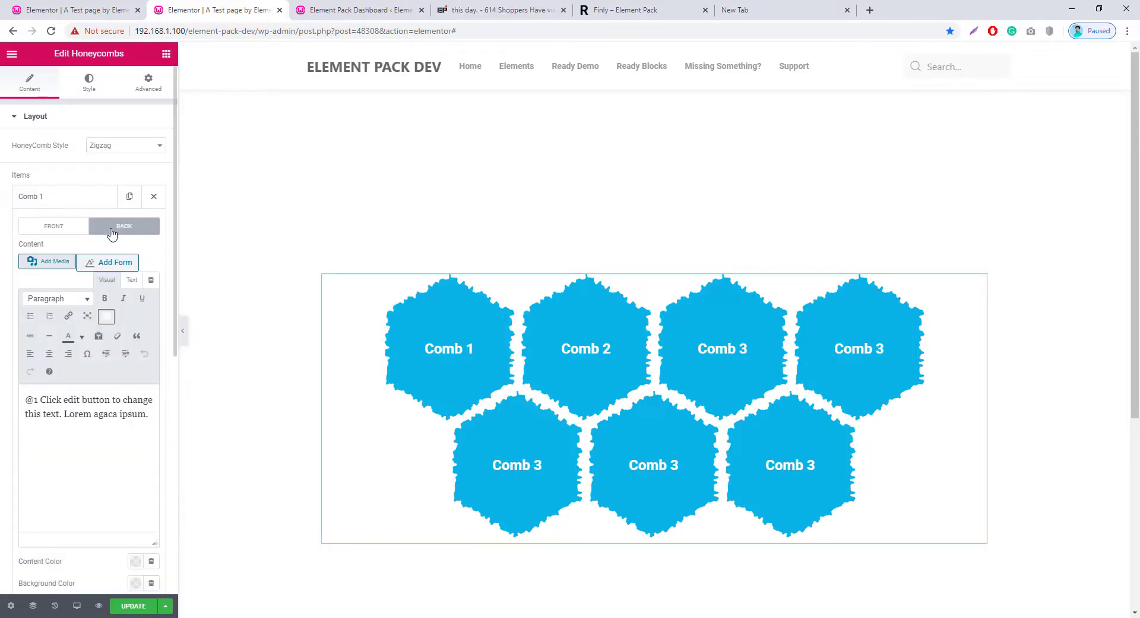
pyautogui.click(52, 229)
pyautogui.scroll(-4, 76, 364)
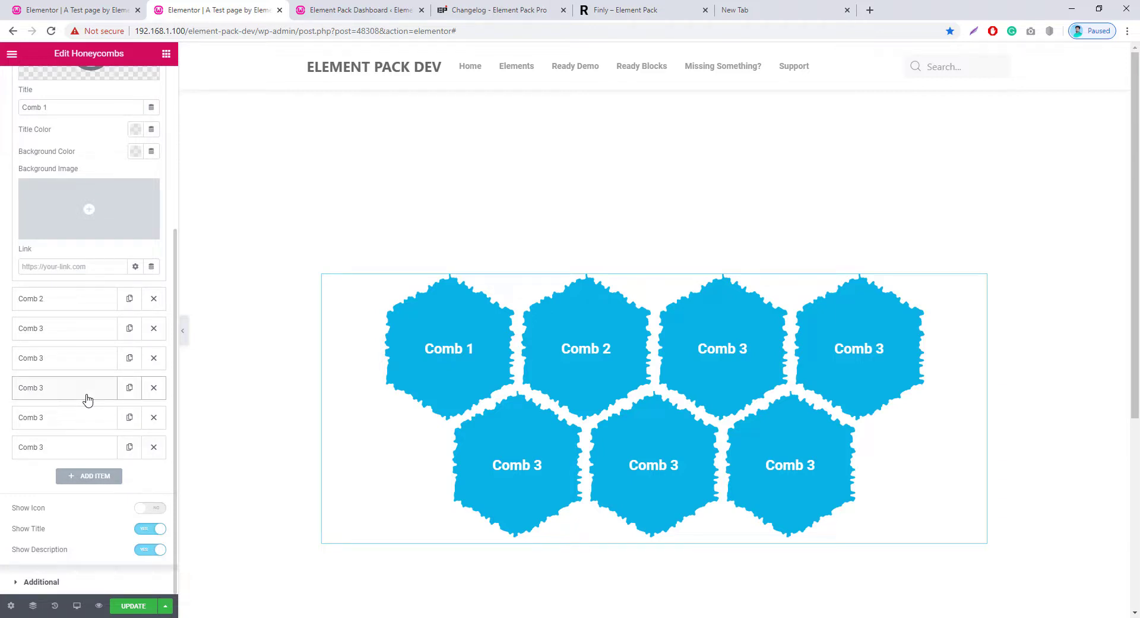
# - Add two new comb items and show icons only, hiding titles and descriptions
pyautogui.click(86, 481)
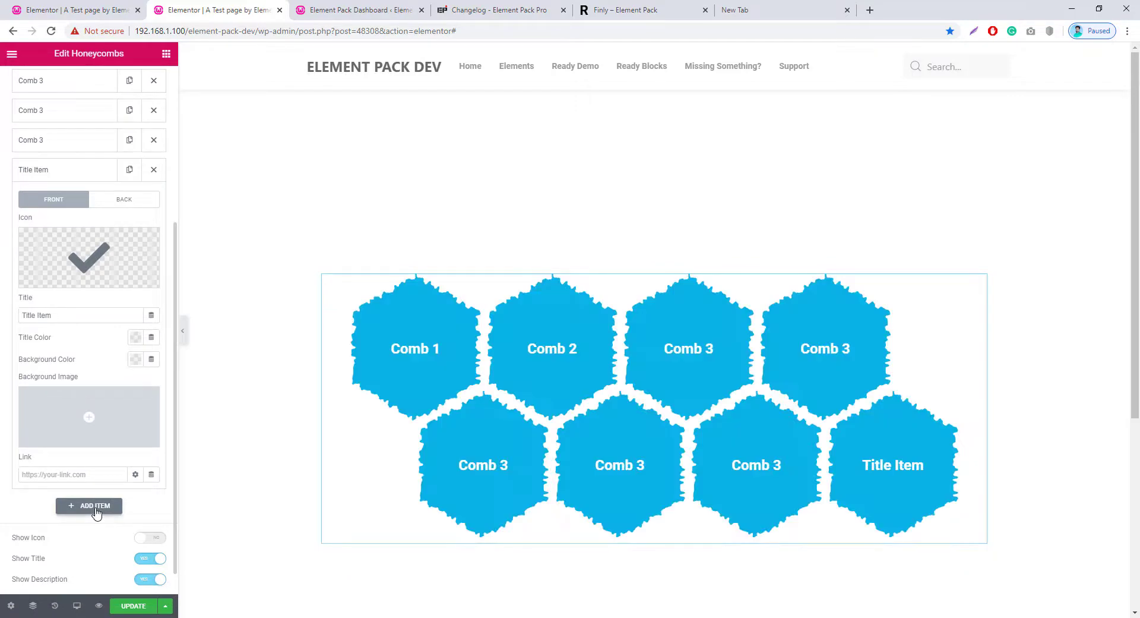
pyautogui.click(94, 505)
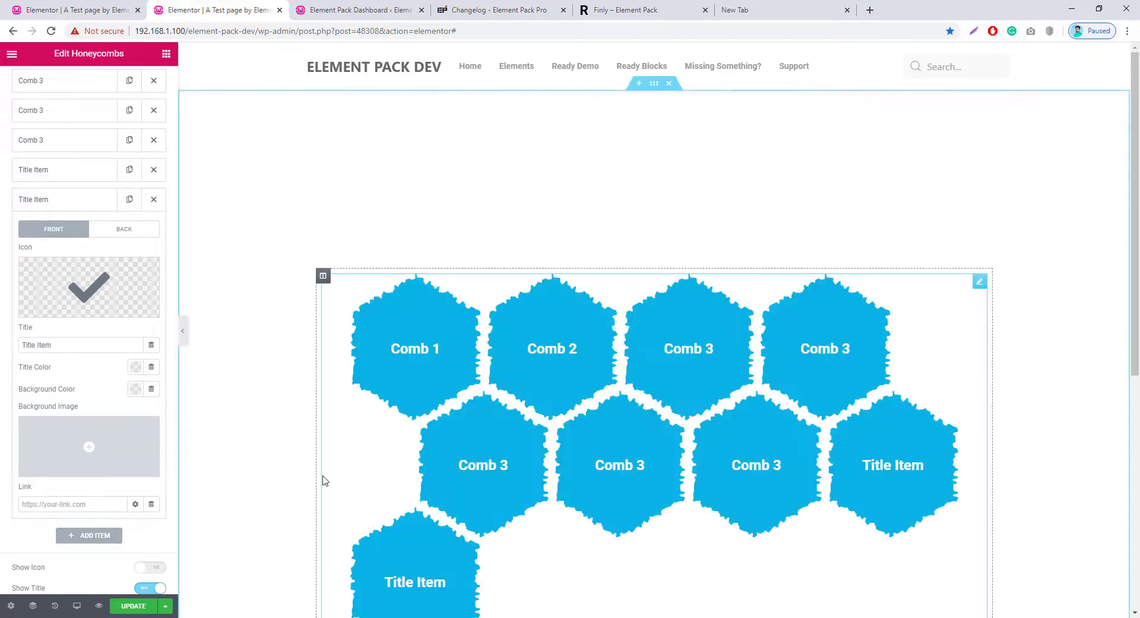
pyautogui.scroll(-1, 104, 521)
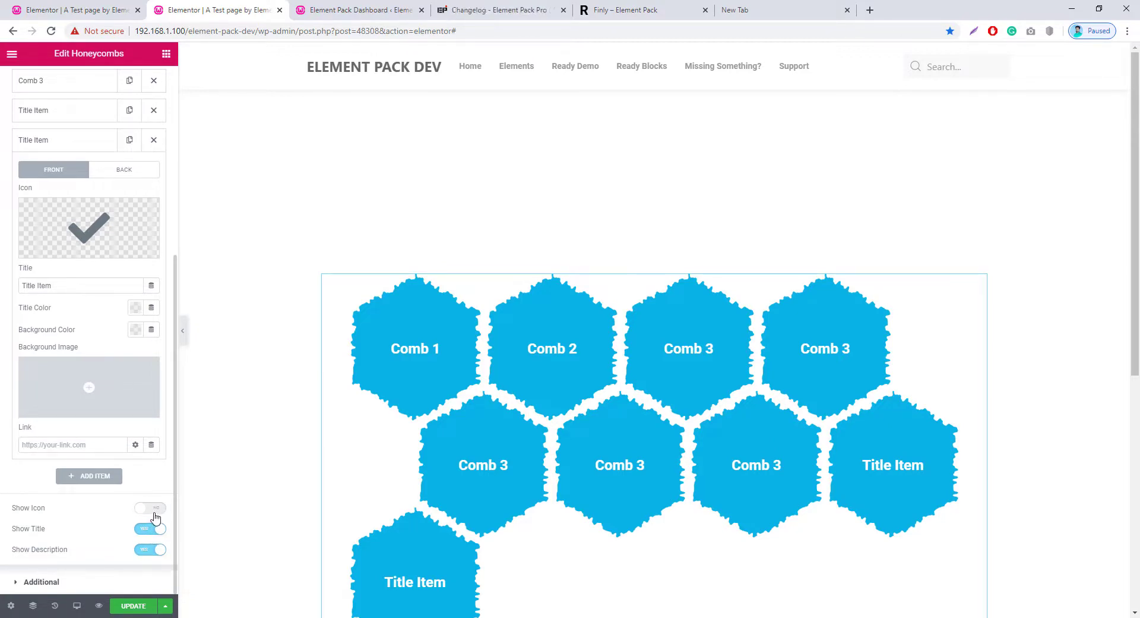
pyautogui.click(153, 512)
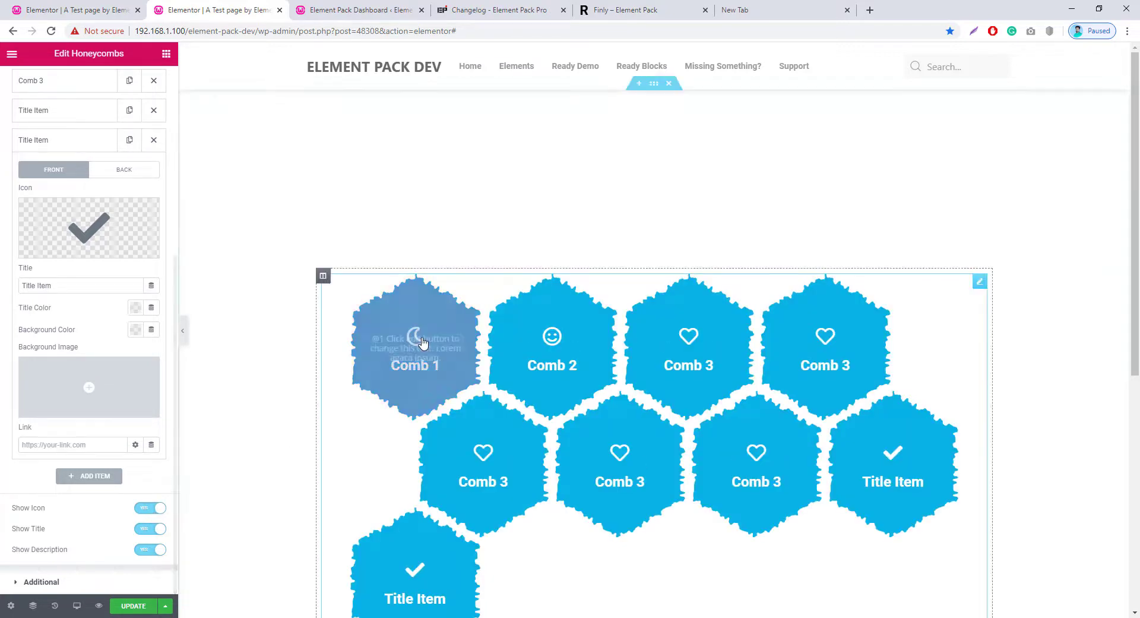
pyautogui.click(150, 530)
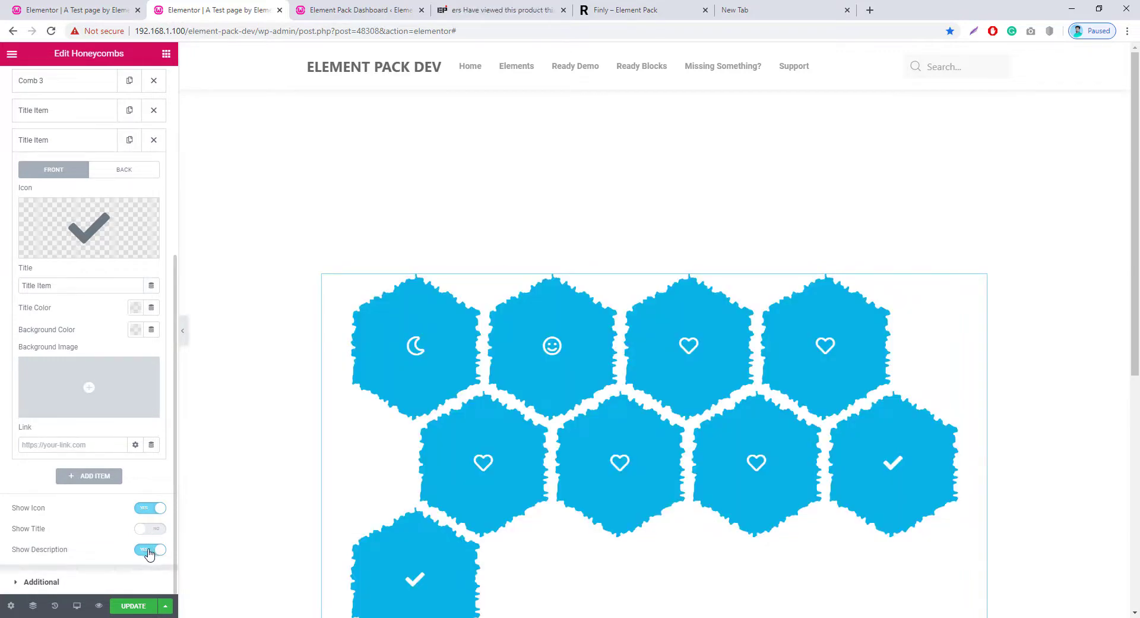
pyautogui.click(148, 551)
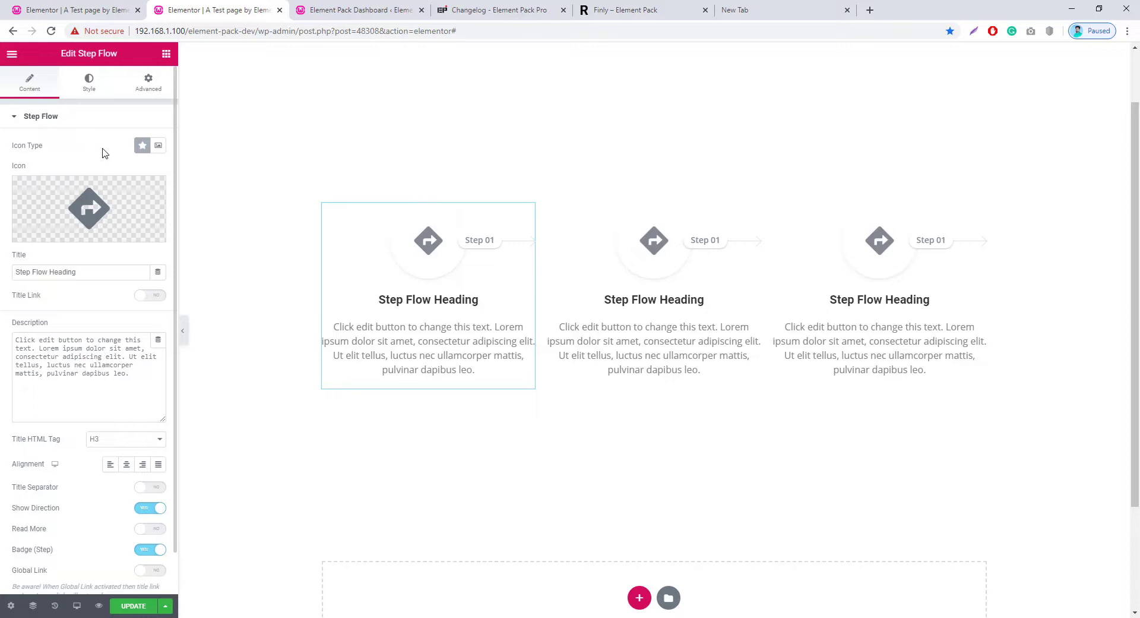
# - Set the first step's Icon Type back to an arrow icon and expand the Badge (Step) settings
pyautogui.click(158, 146)
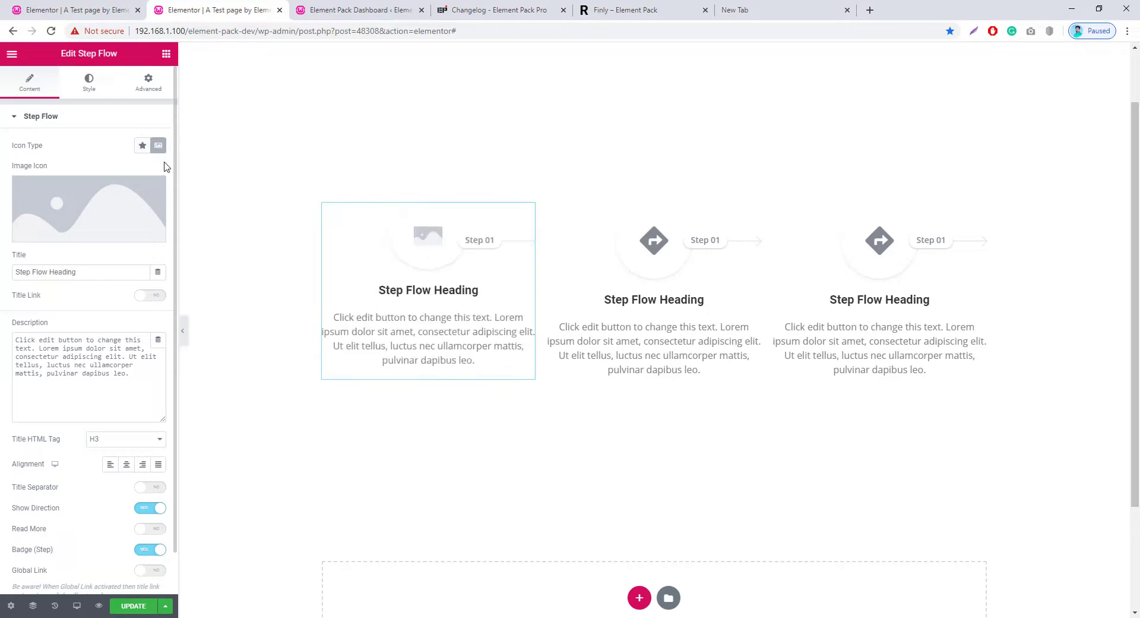
pyautogui.click(142, 145)
pyautogui.click(69, 585)
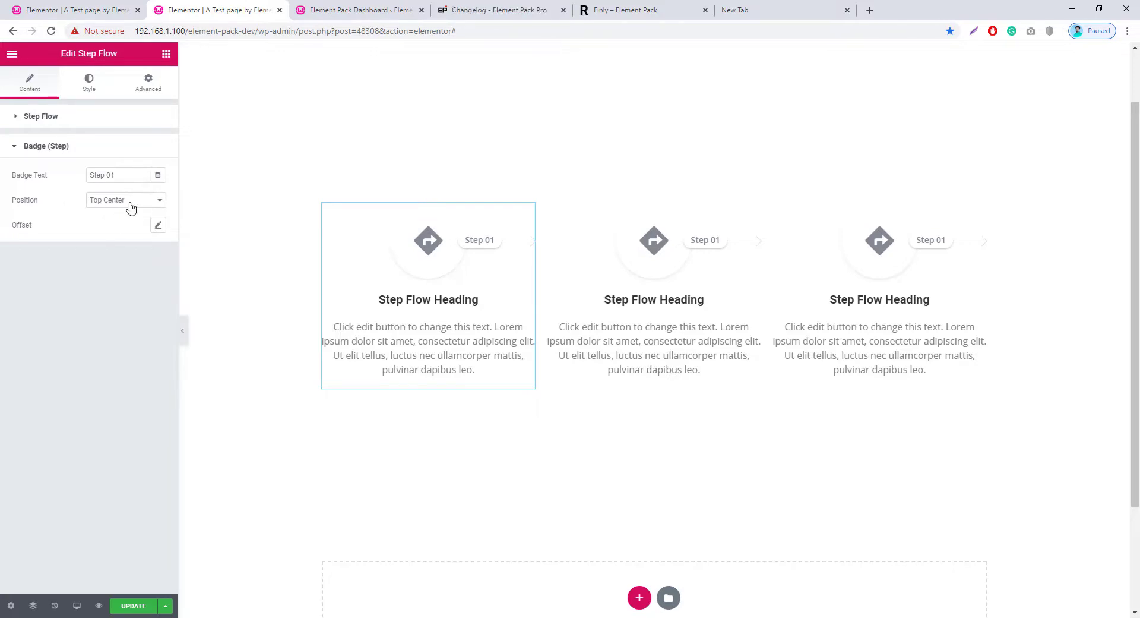
# - Position the Step 01 badge at Top Right after trying Center and Top Left
pyautogui.click(150, 205)
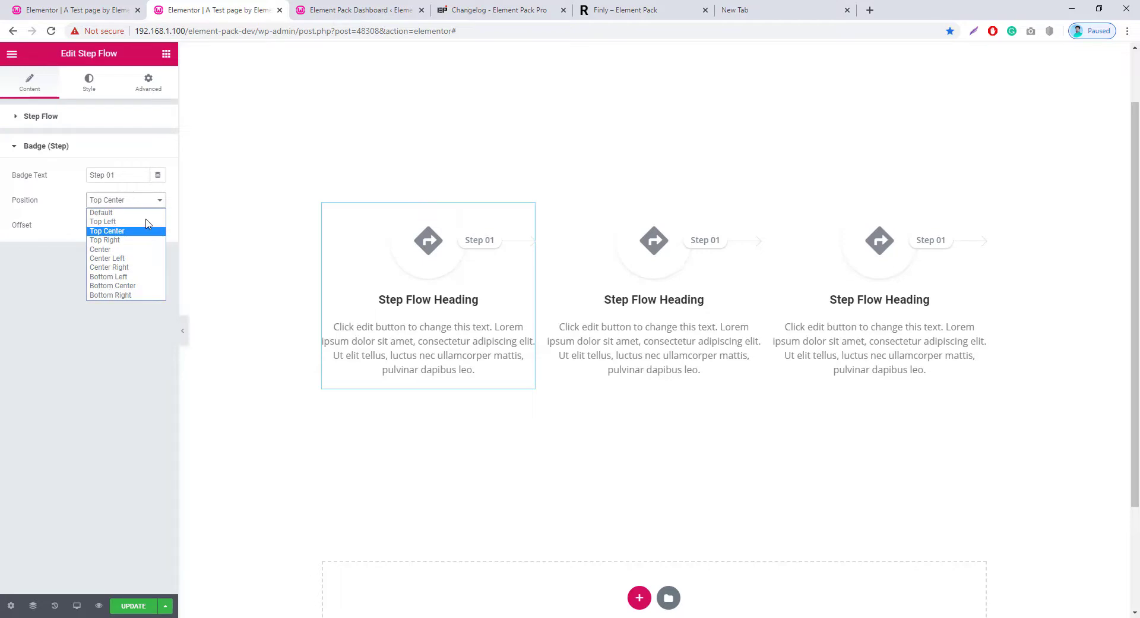
pyautogui.click(115, 256)
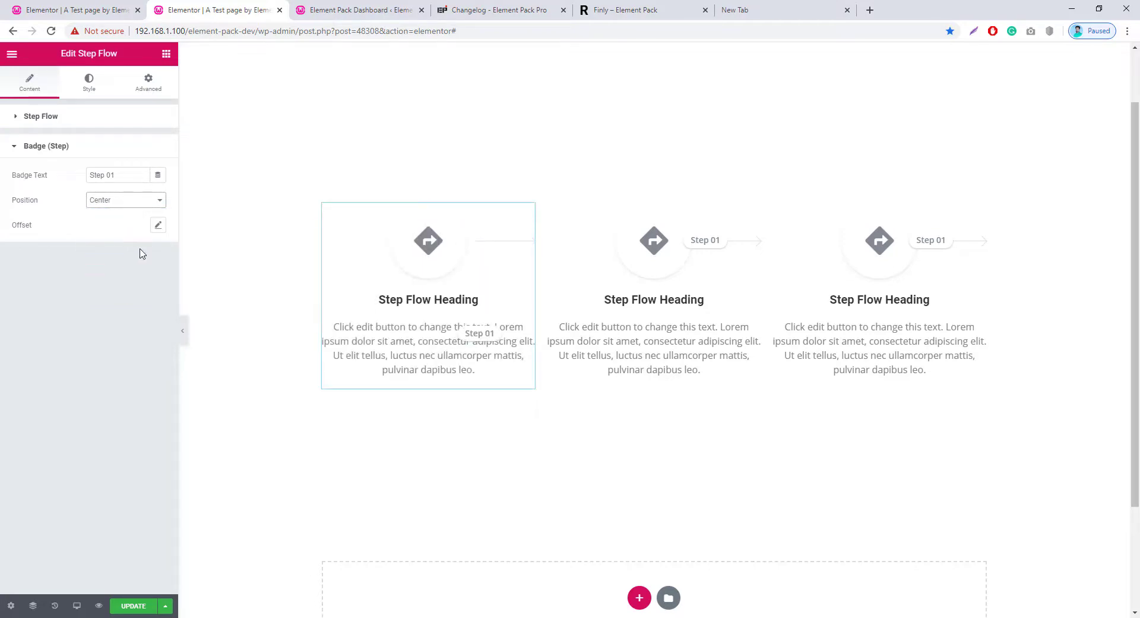
pyautogui.click(152, 204)
pyautogui.click(117, 223)
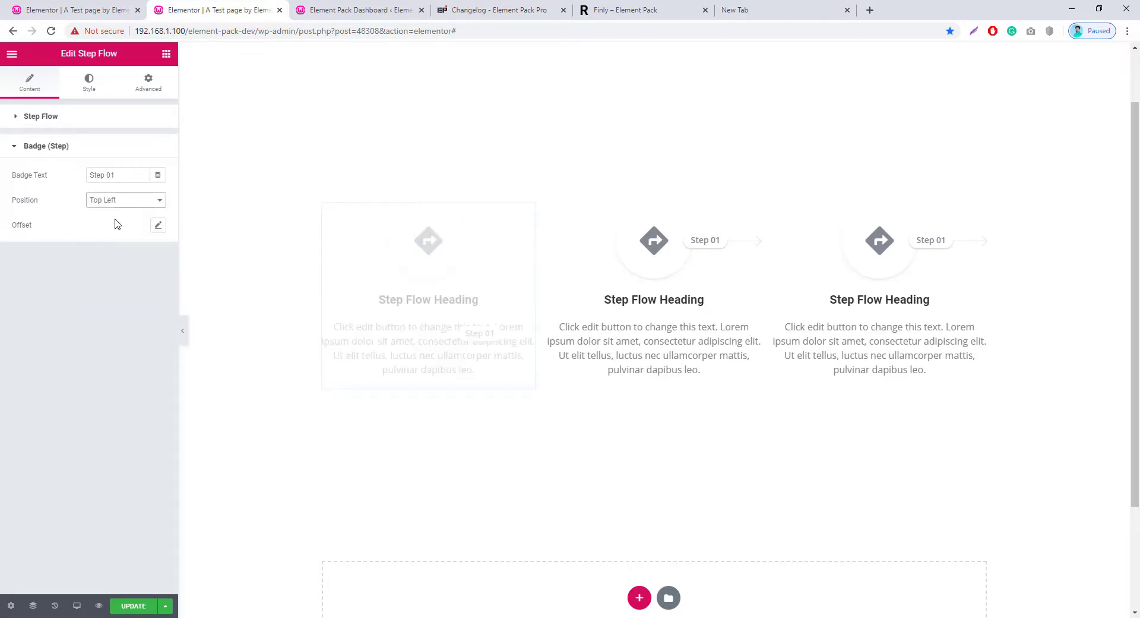
pyautogui.click(157, 205)
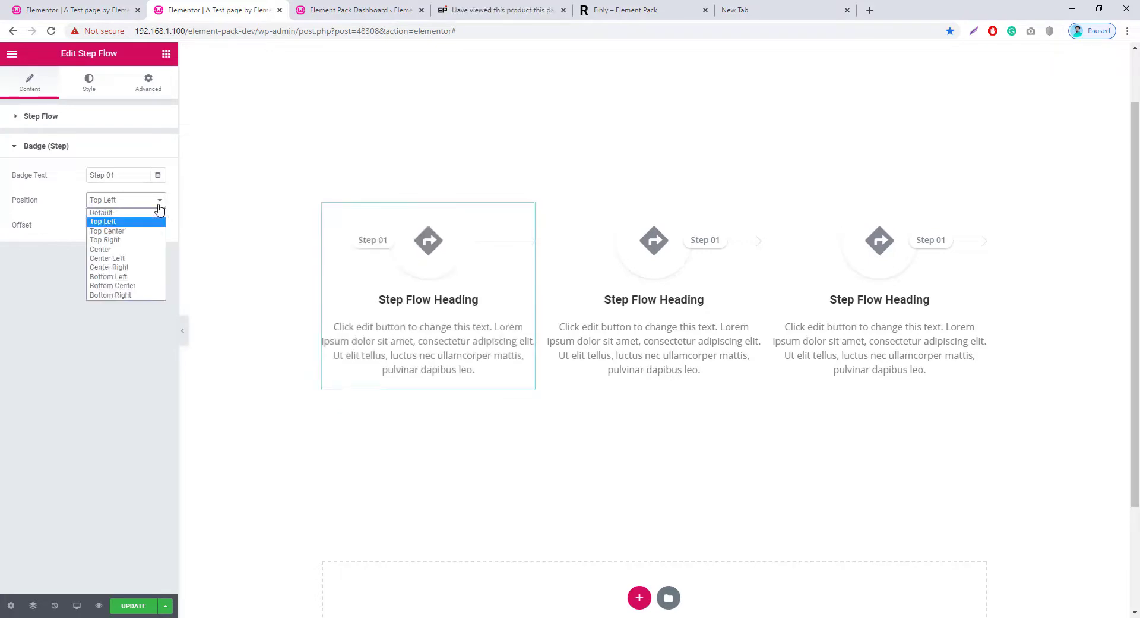
pyautogui.click(121, 240)
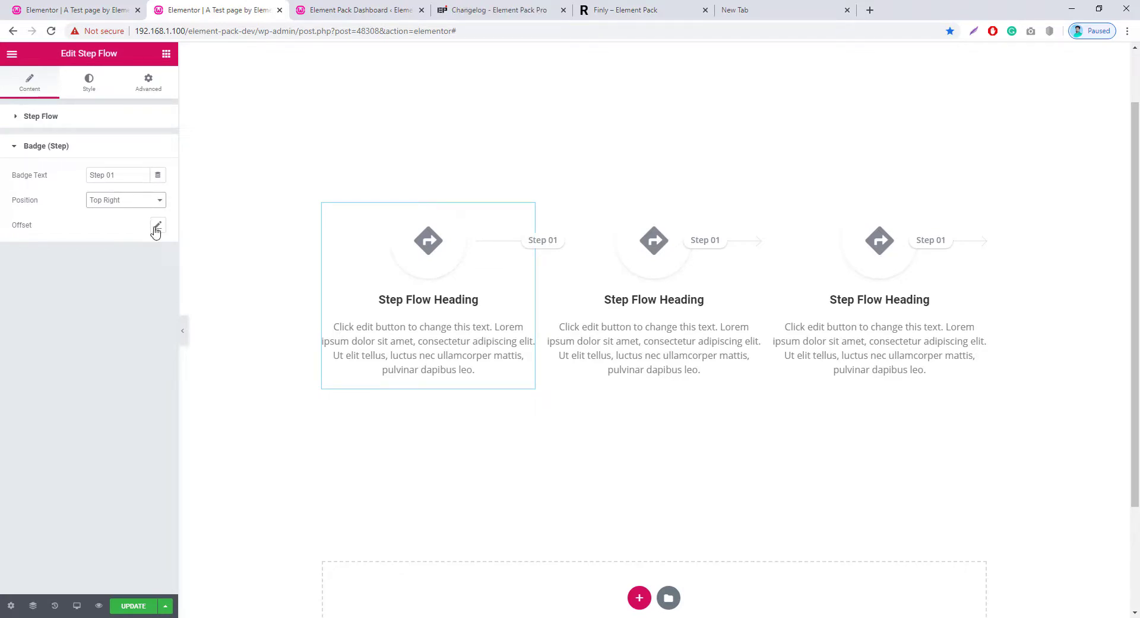
pyautogui.click(157, 226)
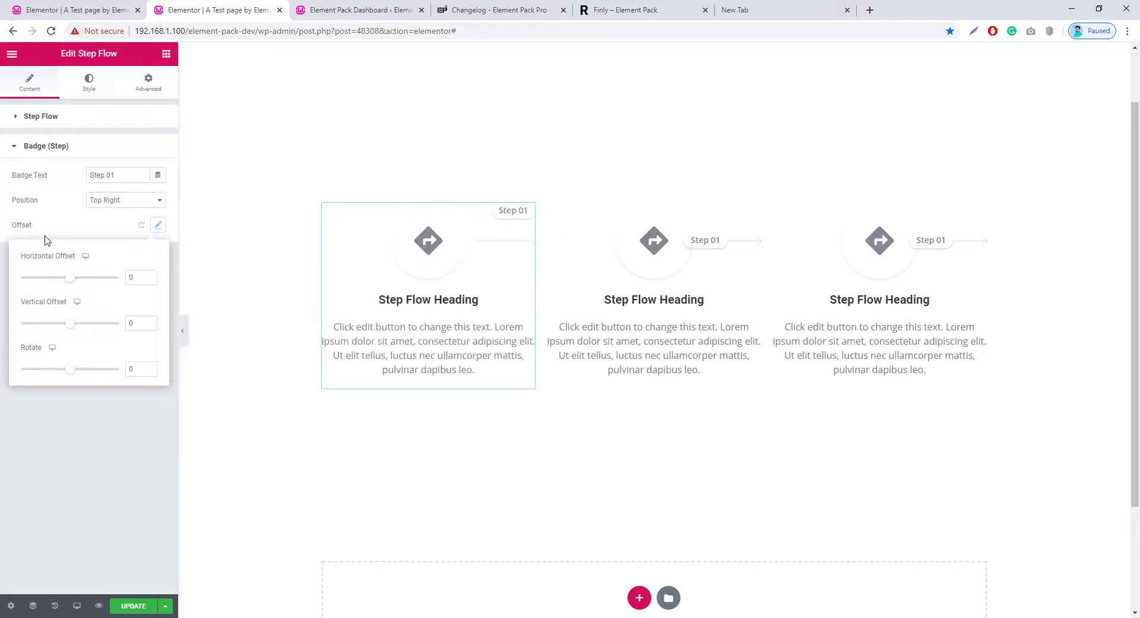
# - Offset the Step 01 badge by 76 horizontally and 42 vertically and rotate it to 285
pyautogui.moveTo(71, 281)
pyautogui.mouseDown()
pyautogui.moveTo(83, 282)
pyautogui.moveTo(66, 279)
pyautogui.mouseUp()
pyautogui.moveTo(66, 325); pyautogui.dragTo(85, 285)
pyautogui.moveTo(75, 323)
pyautogui.mouseDown()
pyautogui.moveTo(58, 330)
pyautogui.moveTo(79, 330)
pyautogui.mouseUp()
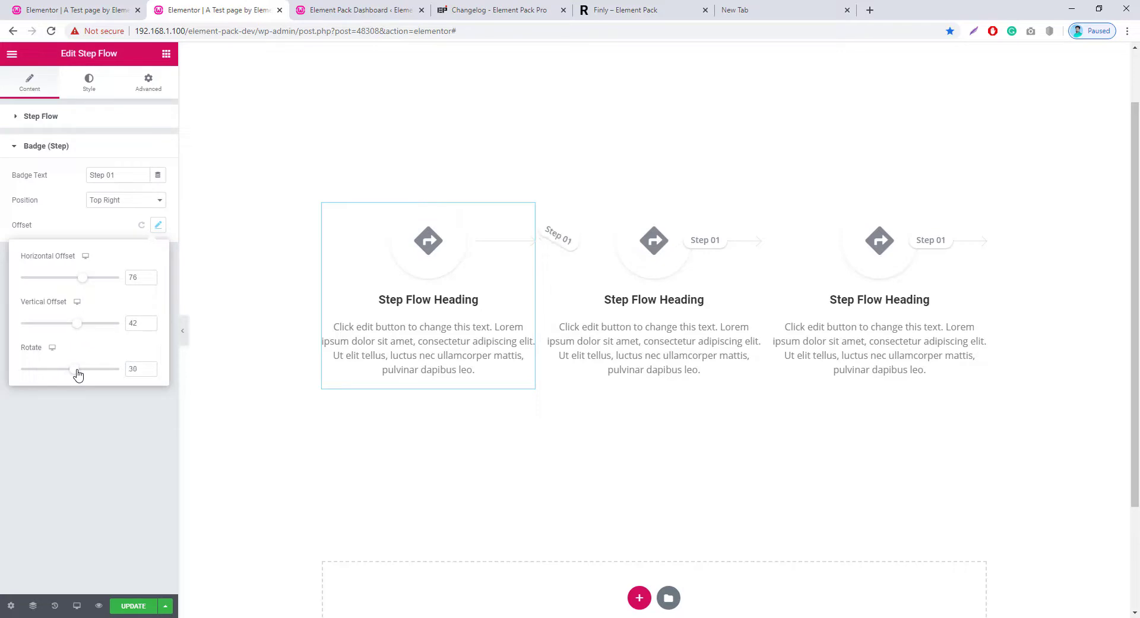
pyautogui.moveTo(79, 374); pyautogui.dragTo(112, 373)
pyautogui.click(109, 237)
pyautogui.click(39, 148)
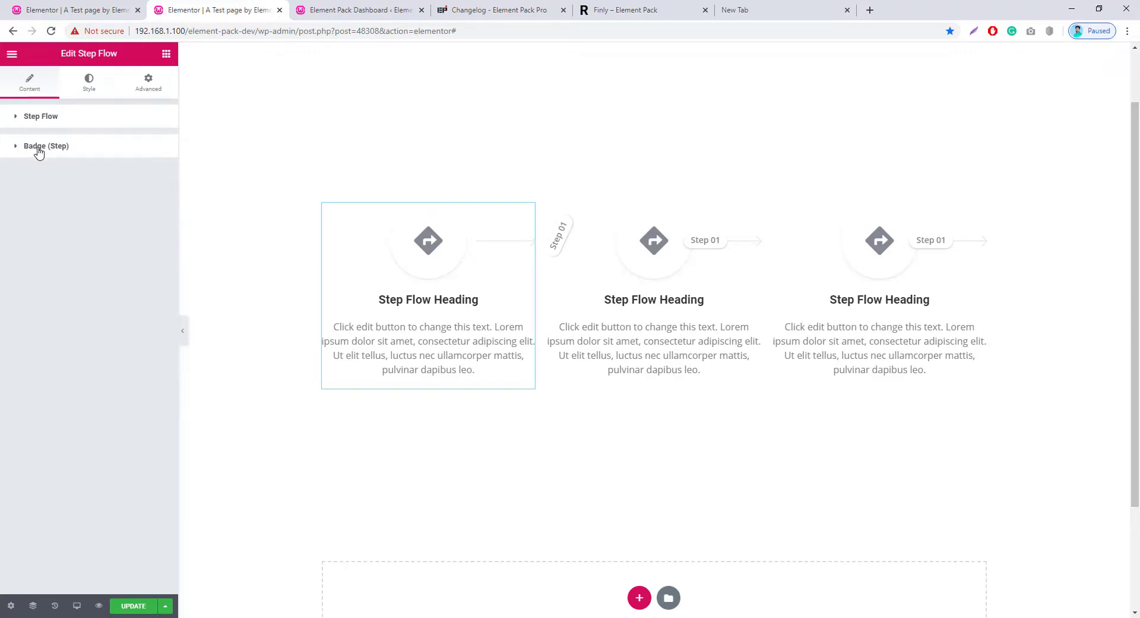
# - Switch Show Direction off on the third Step Flow item
pyautogui.click(27, 117)
pyautogui.scroll(-1, 101, 456)
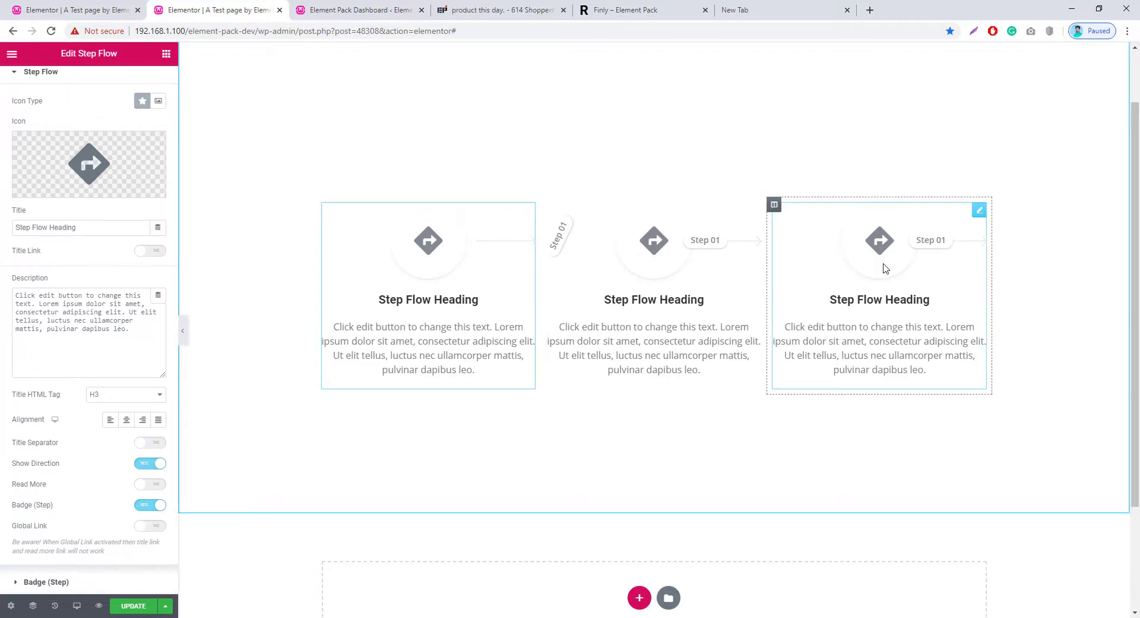
pyautogui.click(978, 212)
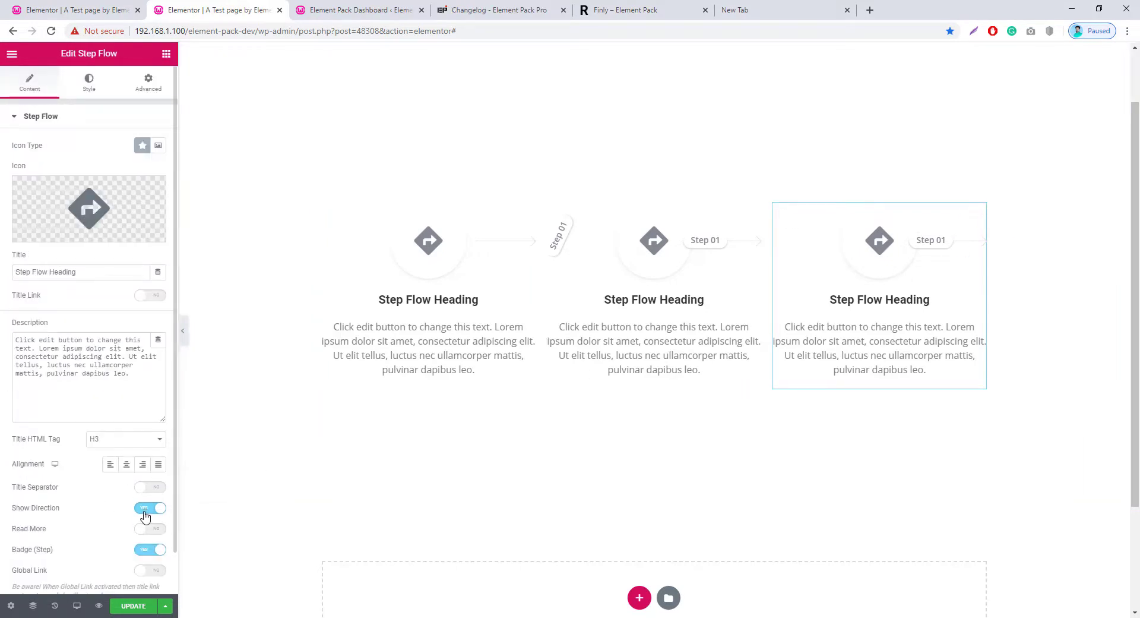
pyautogui.click(143, 512)
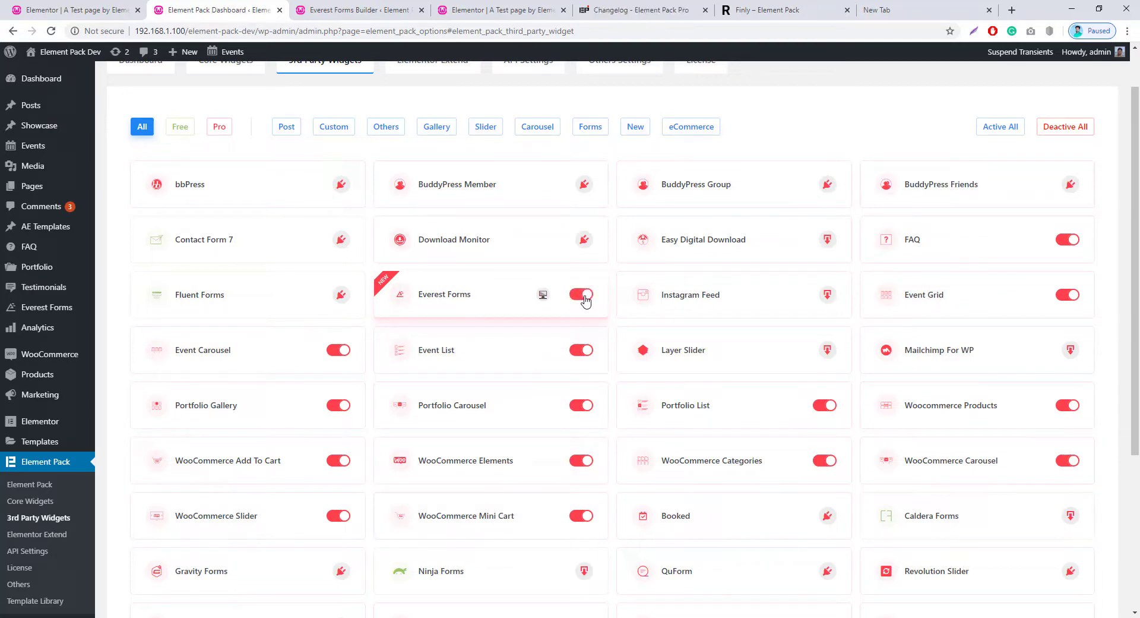
# - Check the Save Settings area, then bring up the Everest Forms All Forms list
pyautogui.scroll(-4, 582, 301)
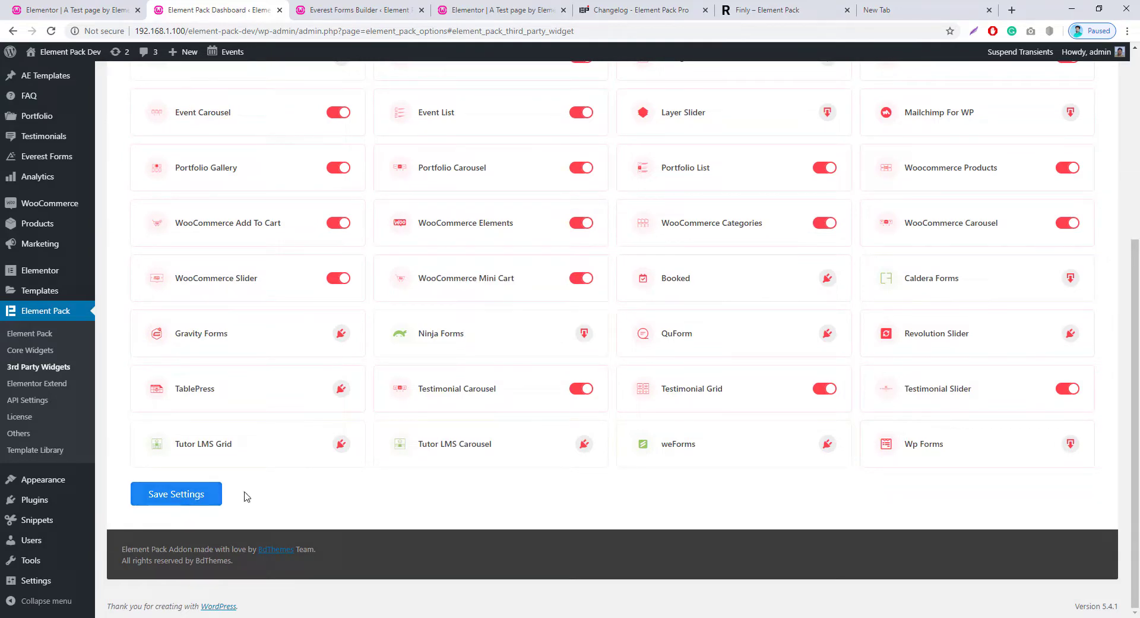
pyautogui.scroll(3, 243, 497)
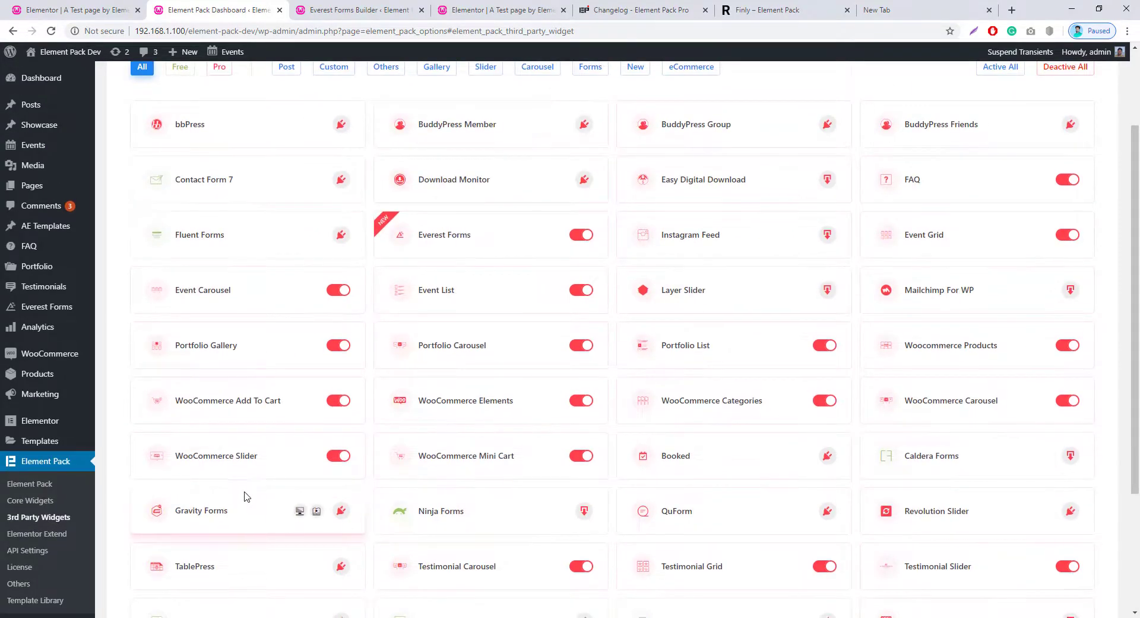
pyautogui.scroll(-3, 247, 497)
pyautogui.scroll(5, 247, 463)
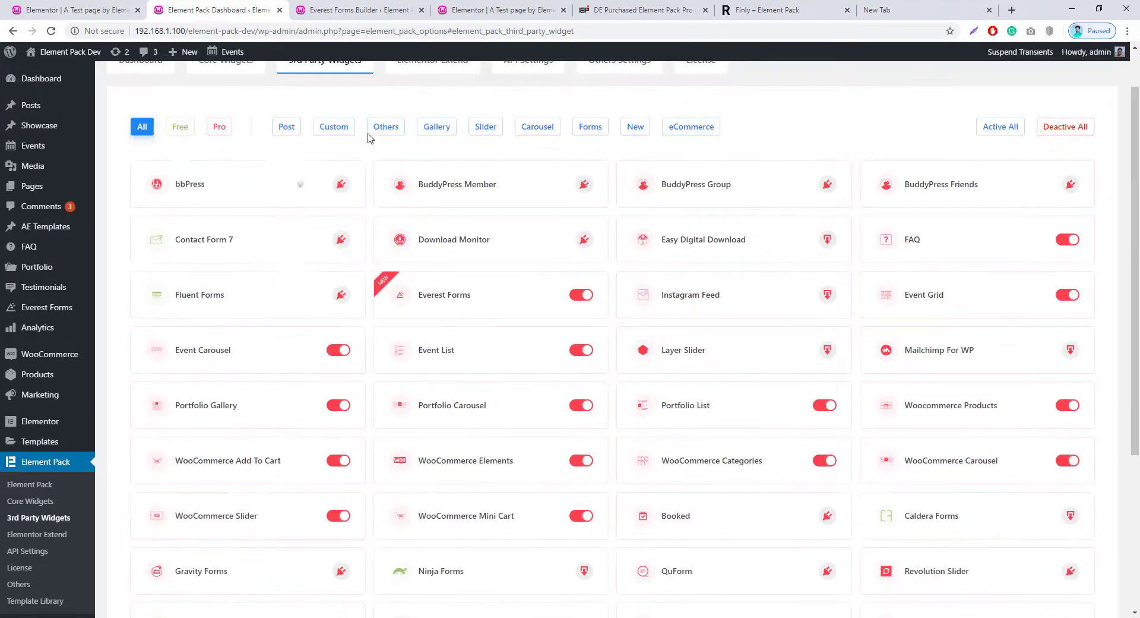
pyautogui.click(357, 18)
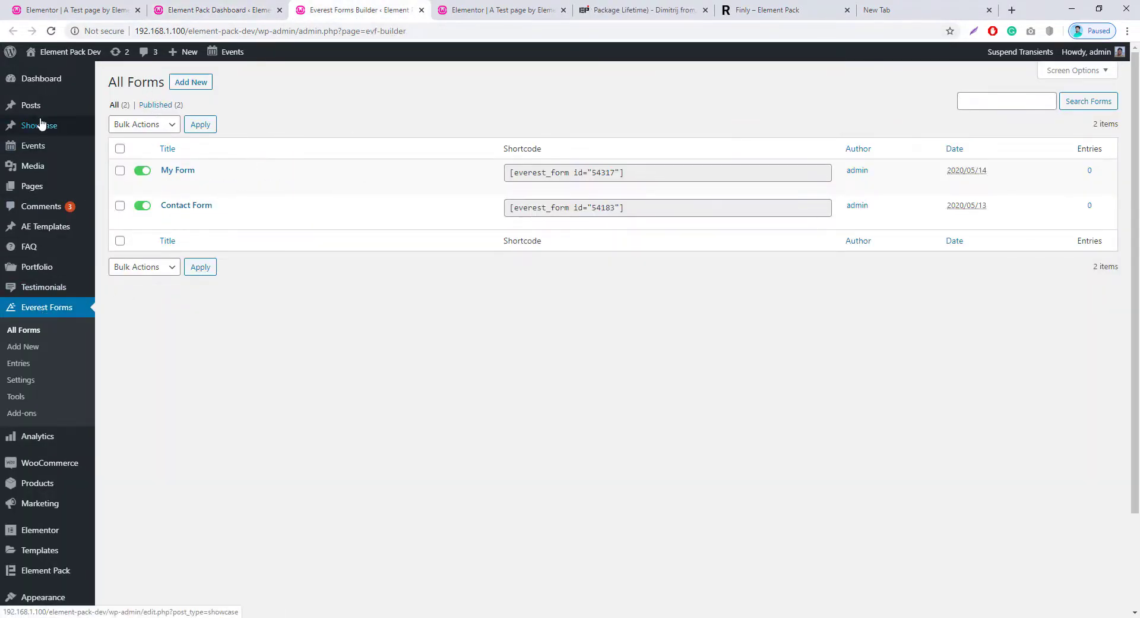
# - Review My Form and Contact Form, then return to the Elementor test page
pyautogui.moveTo(49, 95)
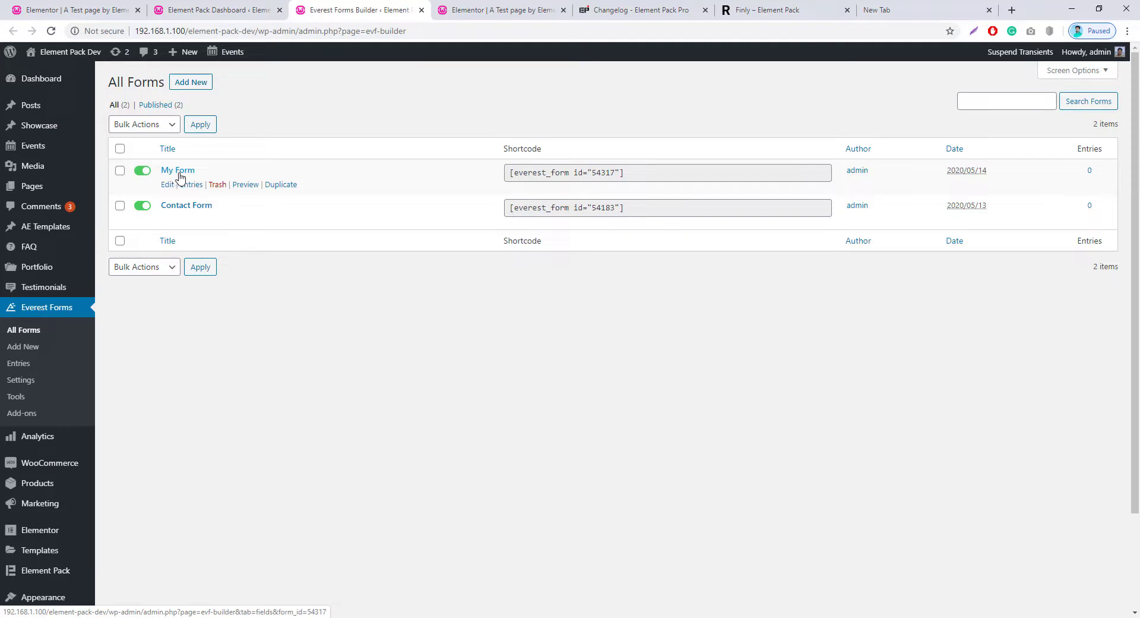
pyautogui.click(471, 10)
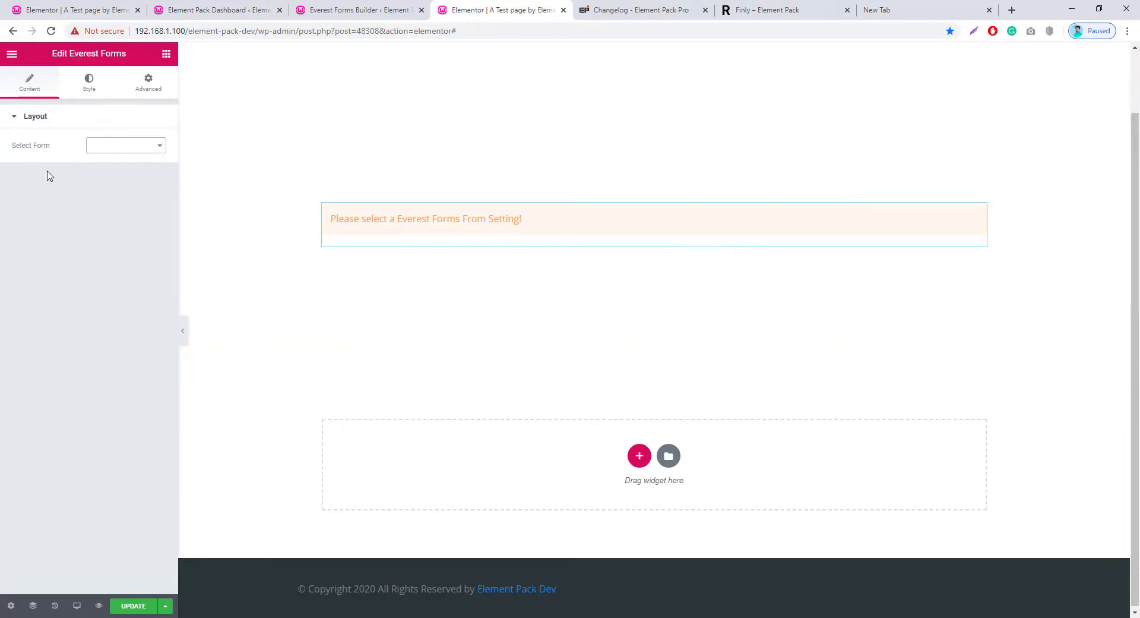
# - Choose My Form in the Everest Forms widget's Select Form setting
pyautogui.click(164, 147)
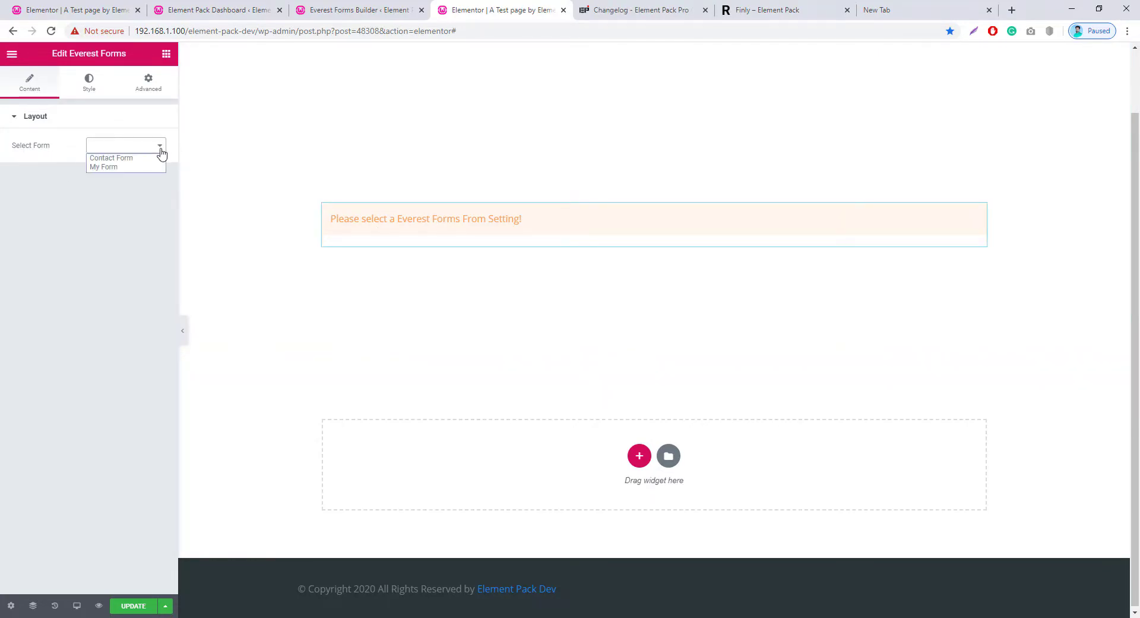
pyautogui.click(102, 168)
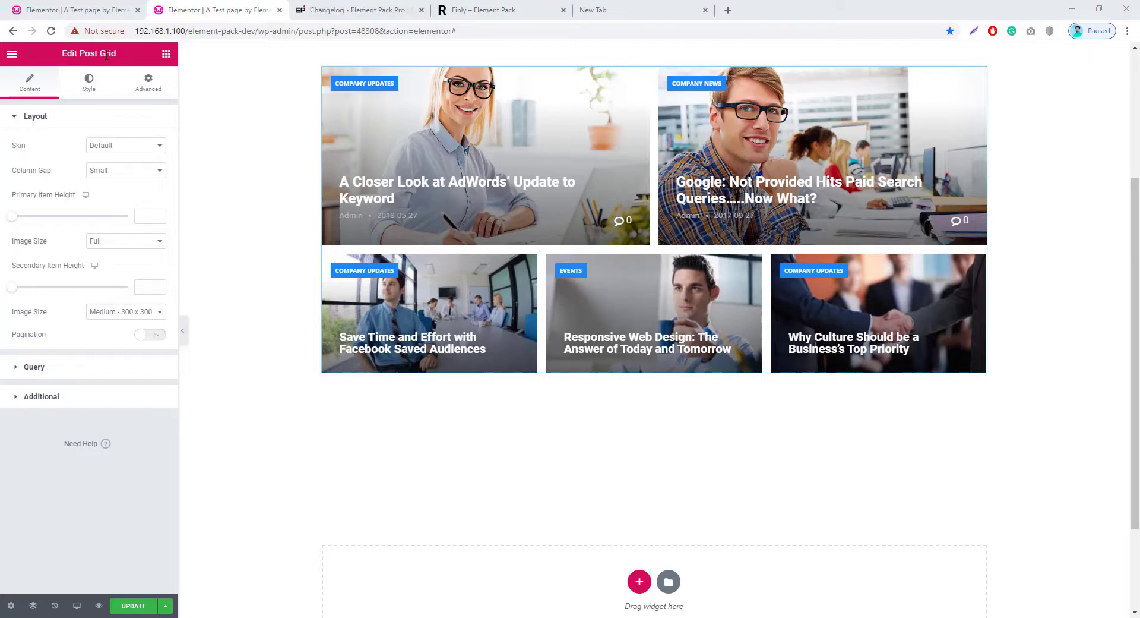
# - Set the Post Grid skin to Alite and switch on Tags under Additional
pyautogui.click(154, 148)
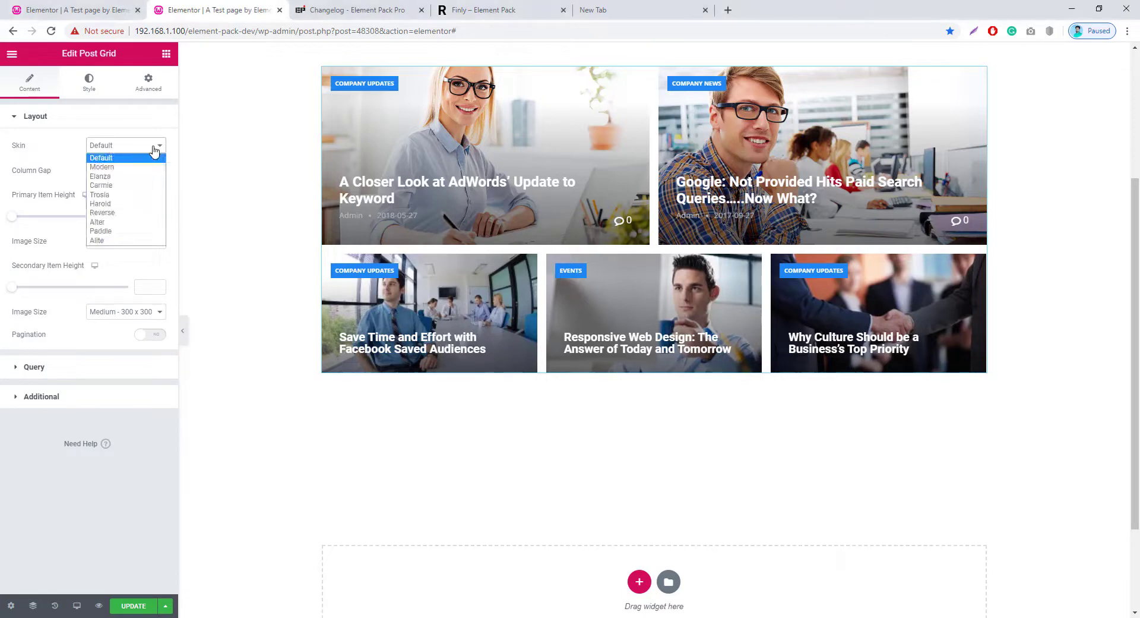
pyautogui.click(108, 242)
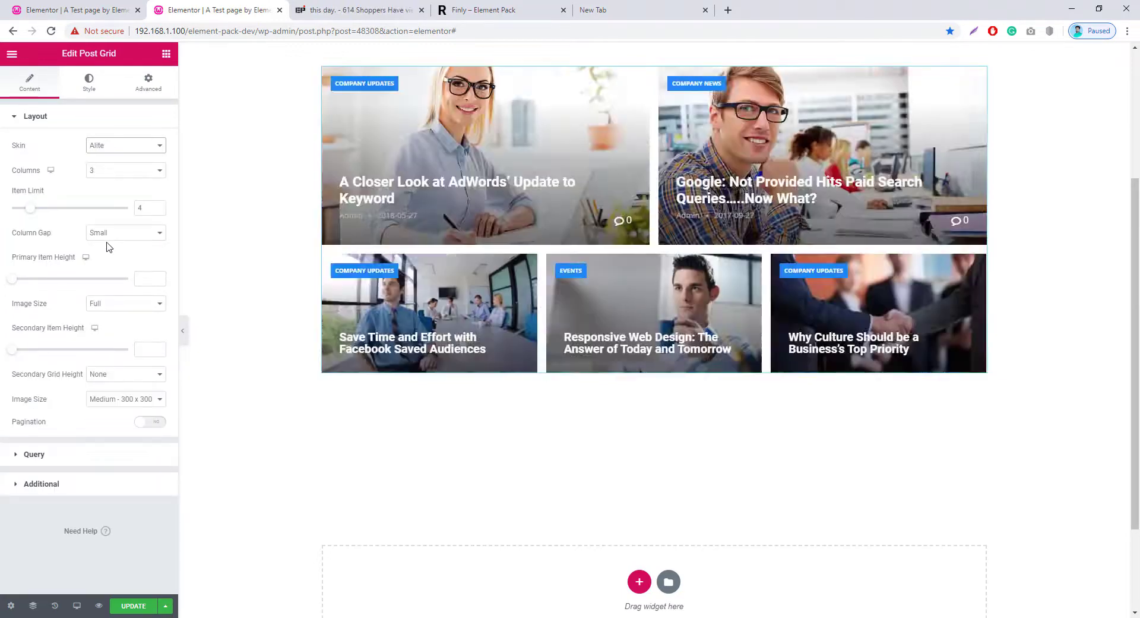
pyautogui.scroll(-1, 606, 295)
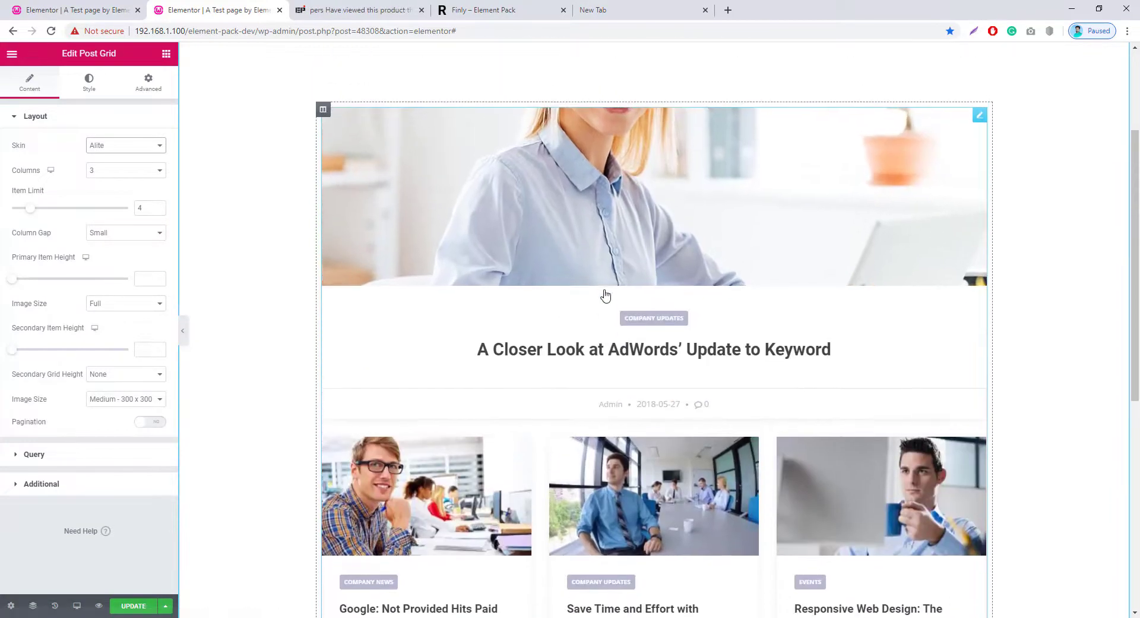
pyautogui.scroll(-6, 606, 295)
pyautogui.scroll(6, 606, 295)
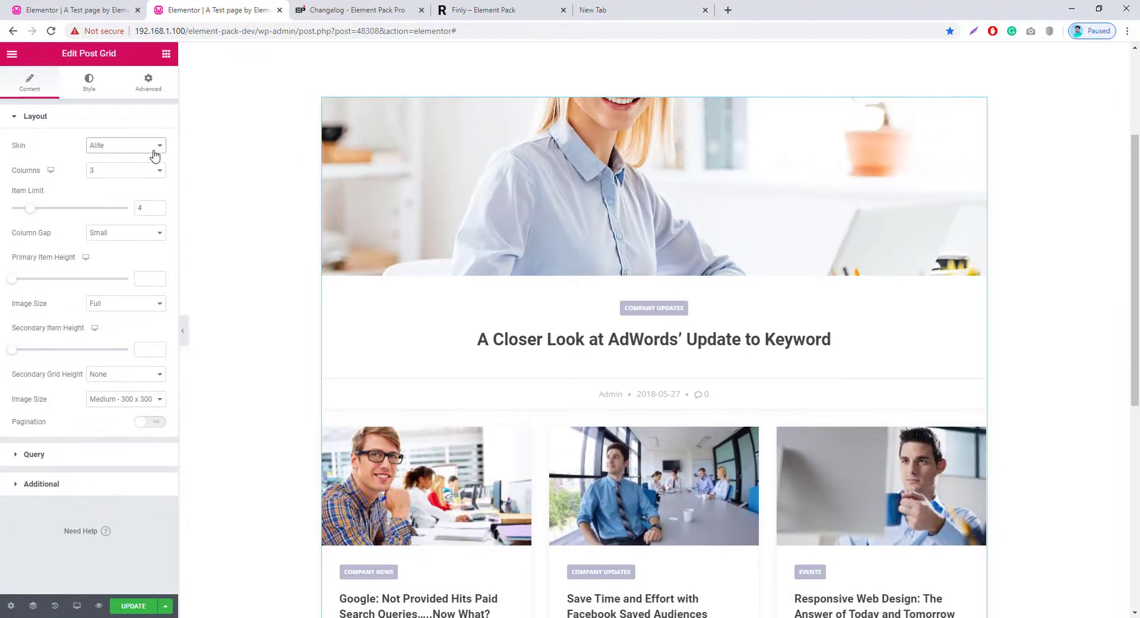
pyautogui.click(67, 492)
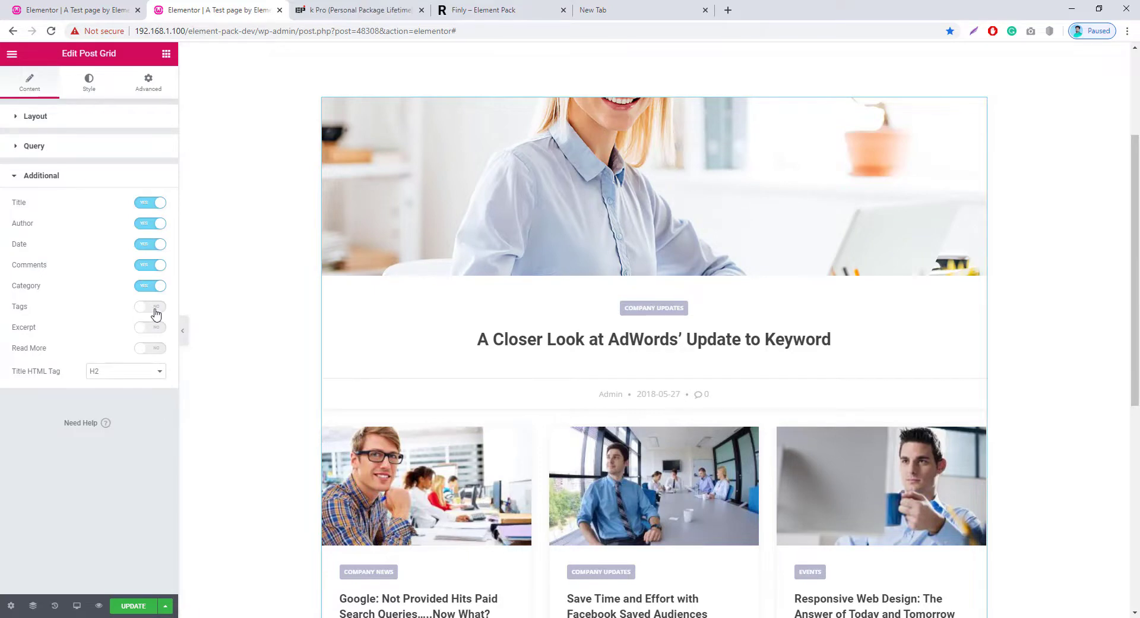
pyautogui.click(153, 307)
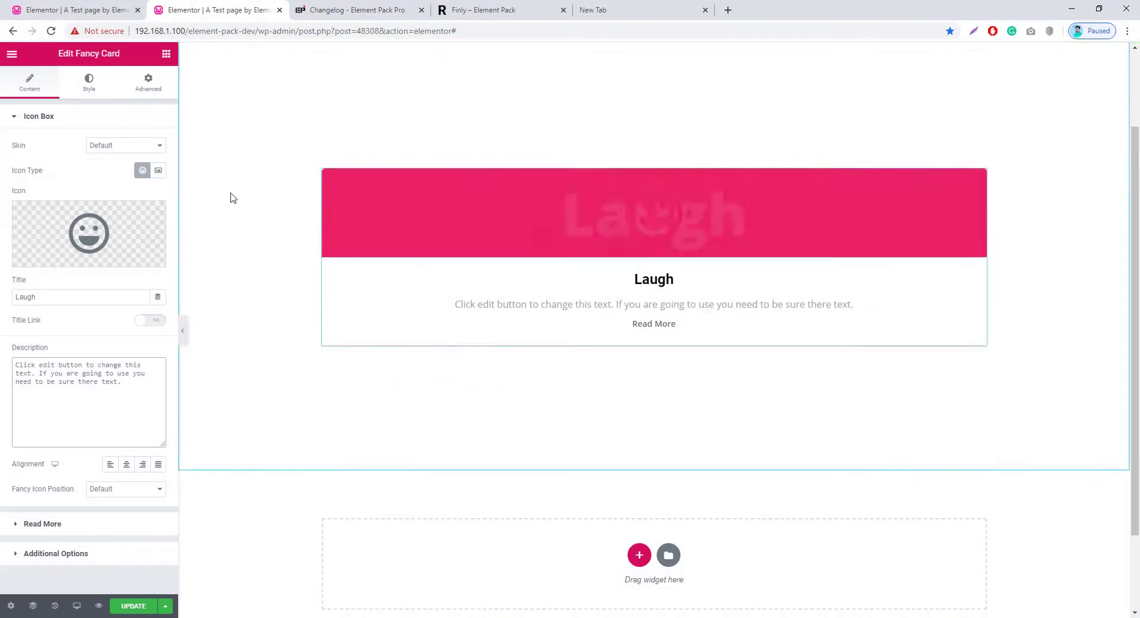
# - Apply the Climax skin to the Laugh fancy card and reveal its pink overlay
pyautogui.click(158, 147)
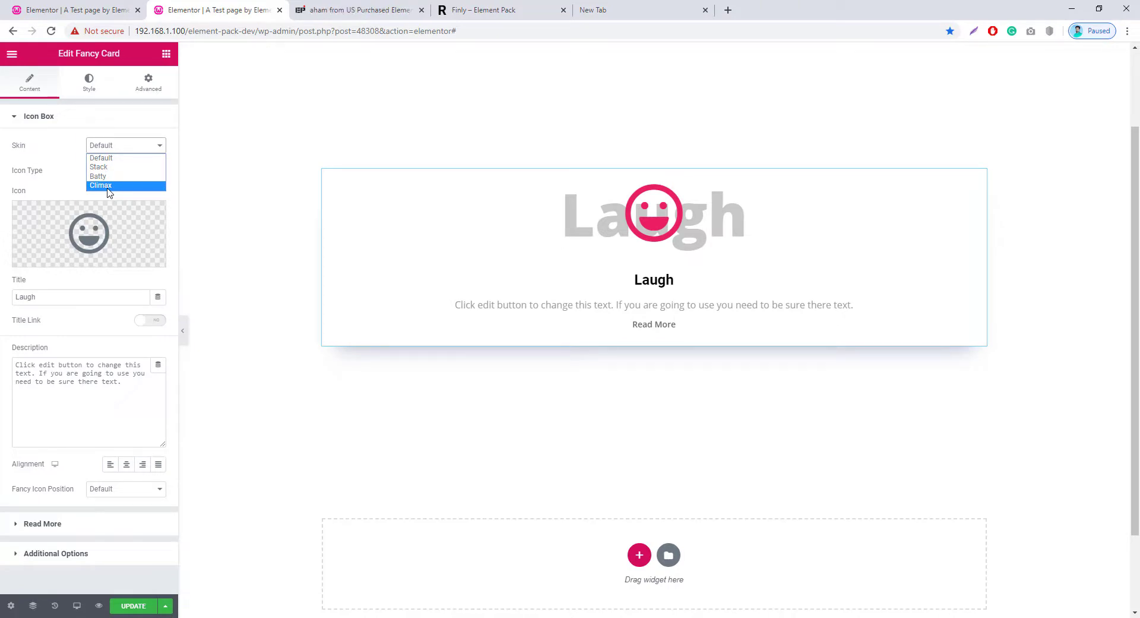
pyautogui.click(108, 188)
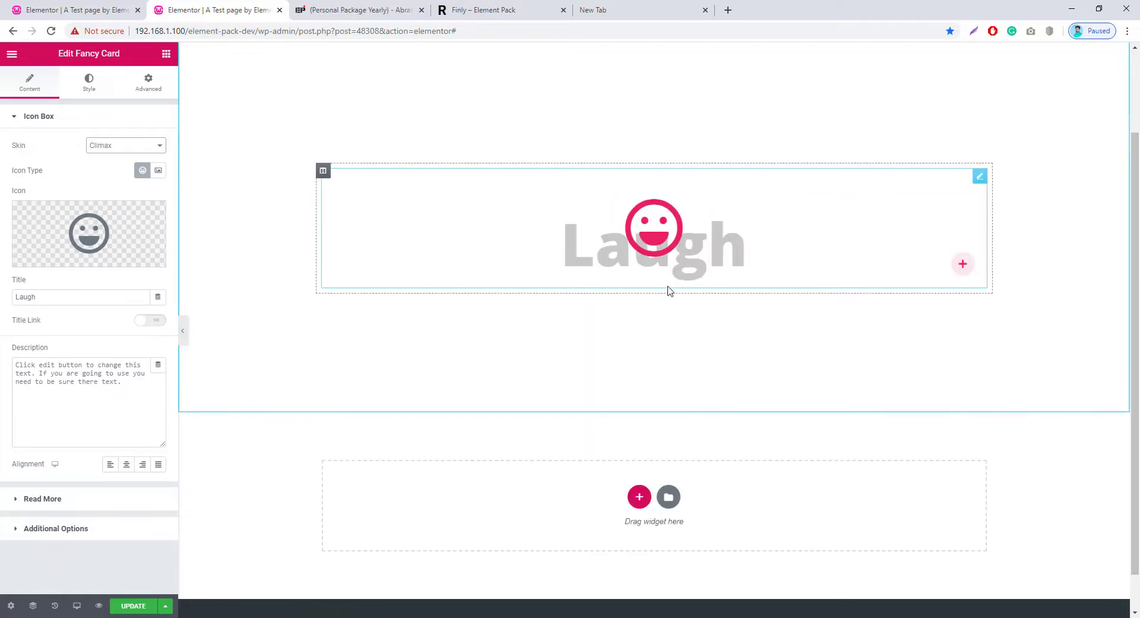
pyautogui.click(963, 265)
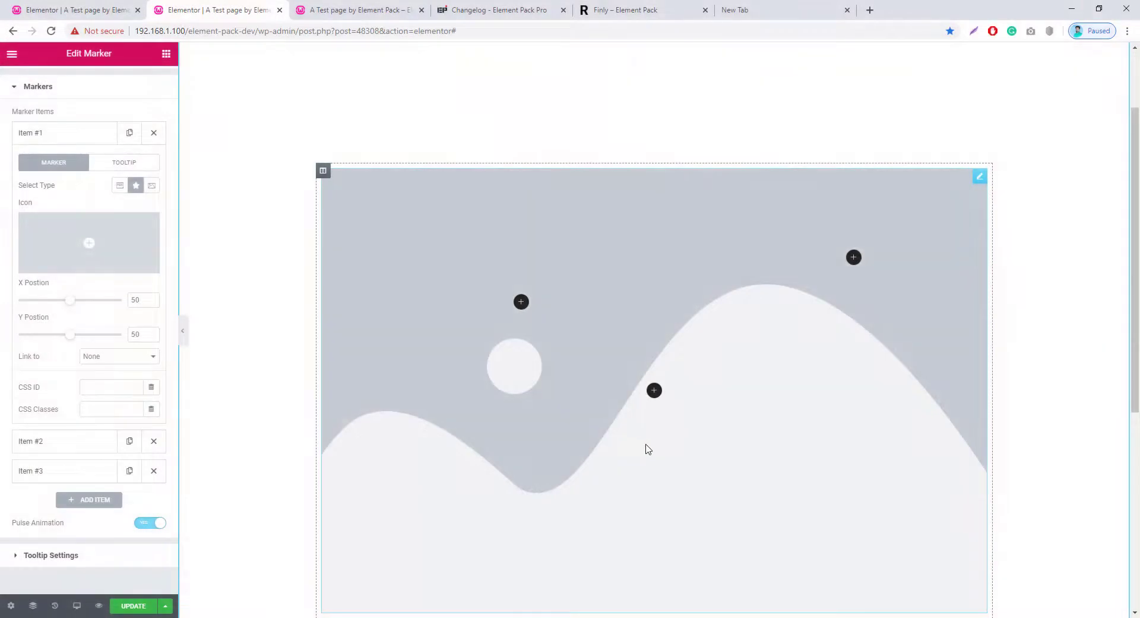
# - Insert the first media library image into Marker #1's tooltip text
pyautogui.click(120, 169)
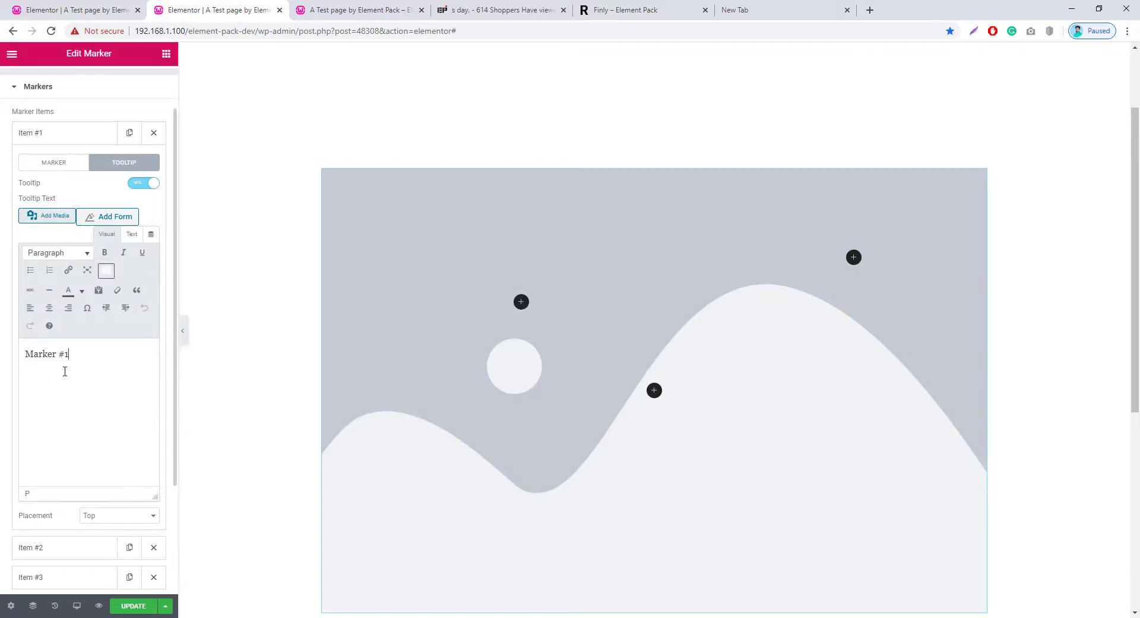
pyautogui.click(57, 225)
pyautogui.click(185, 198)
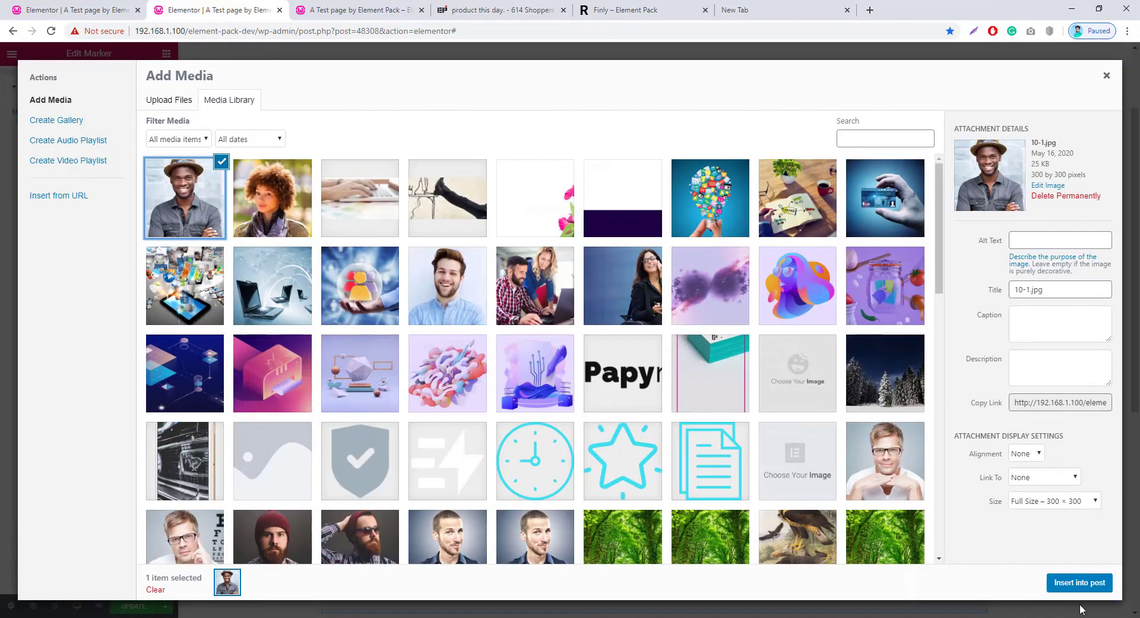
pyautogui.click(1079, 582)
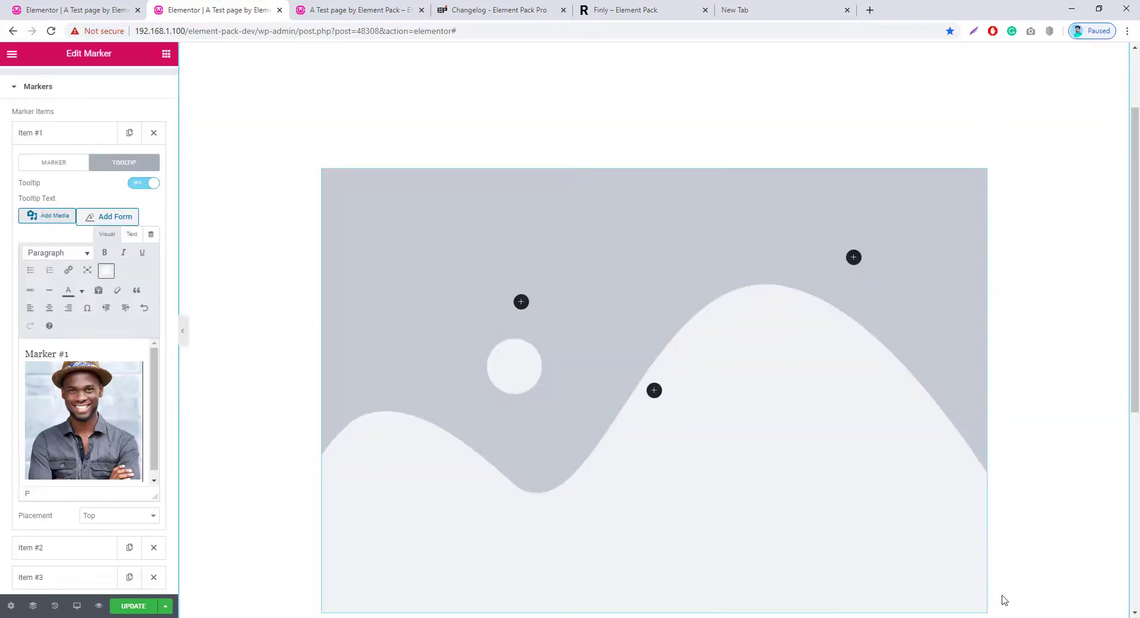
# - Shrink the tooltip photo to a thumbnail, centre it, and preview the page
pyautogui.click(134, 478)
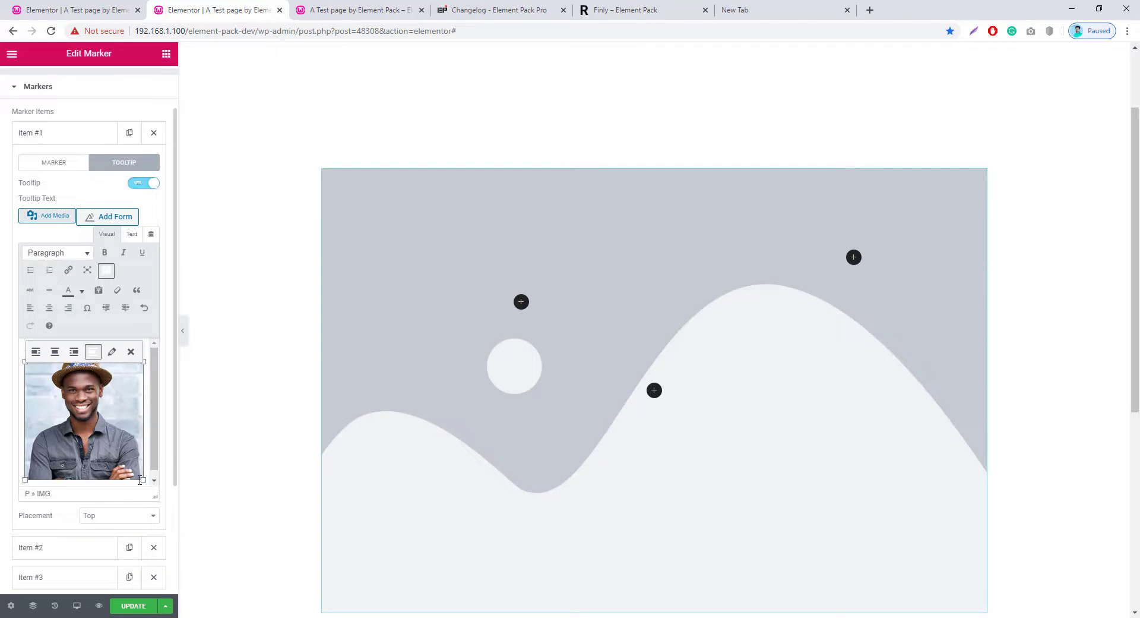
pyautogui.moveTo(143, 479); pyautogui.dragTo(66, 404)
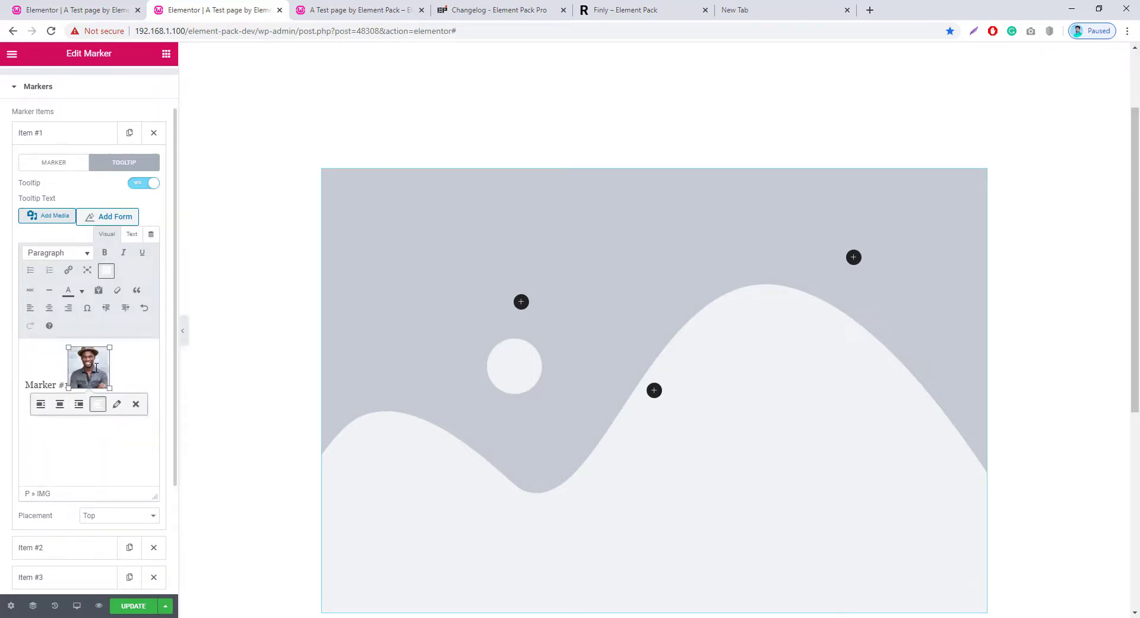
pyautogui.click(60, 403)
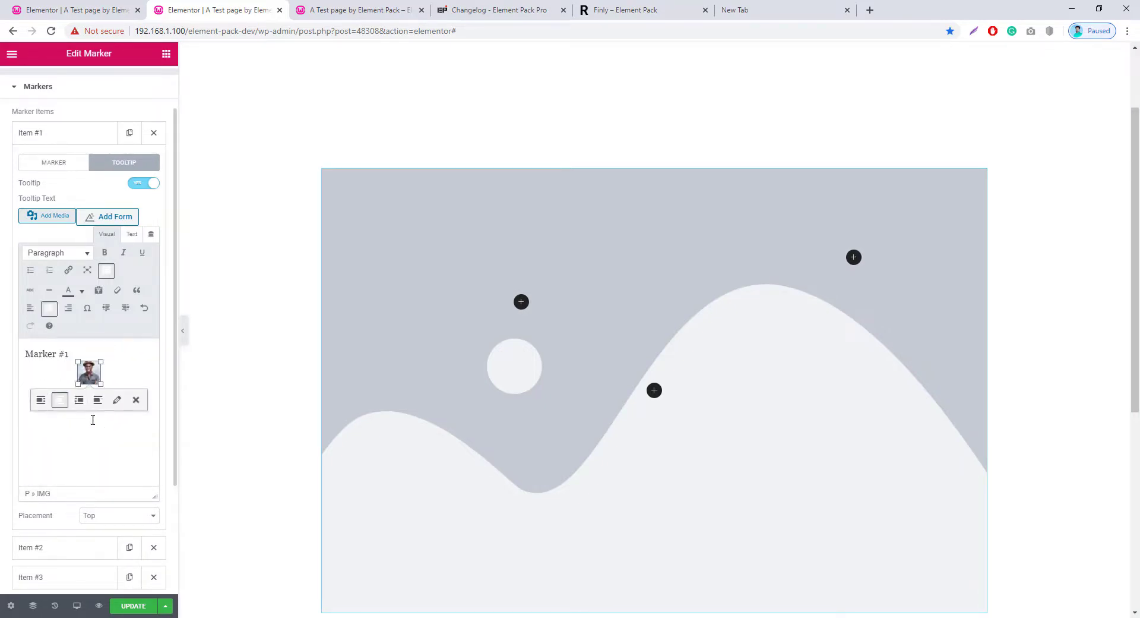
pyautogui.click(99, 606)
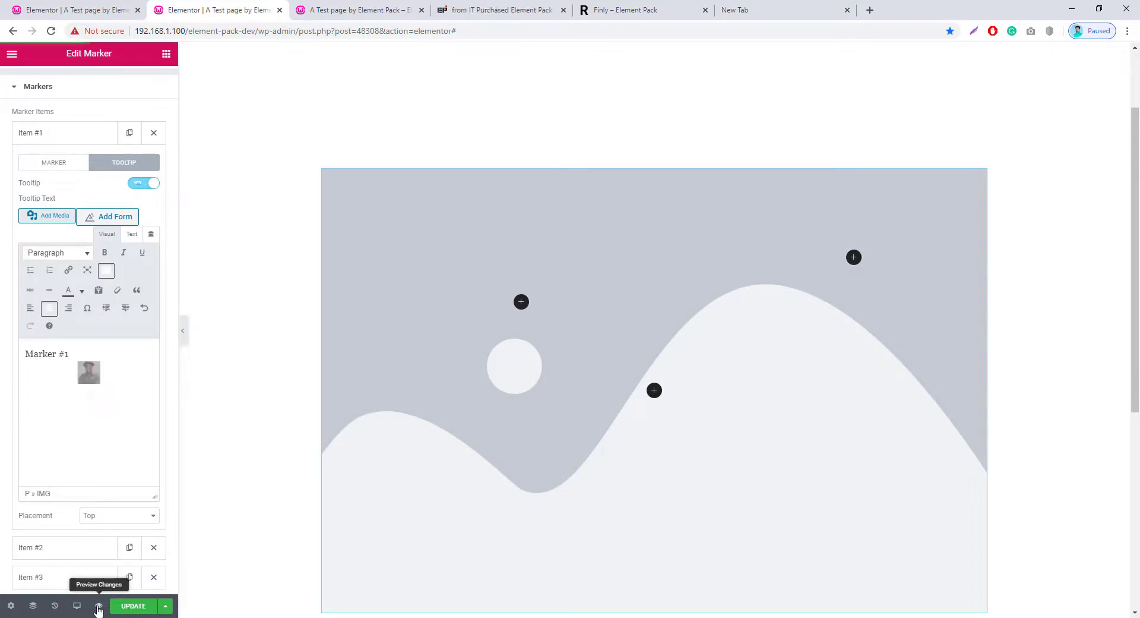
pyautogui.scroll(-4, 364, 436)
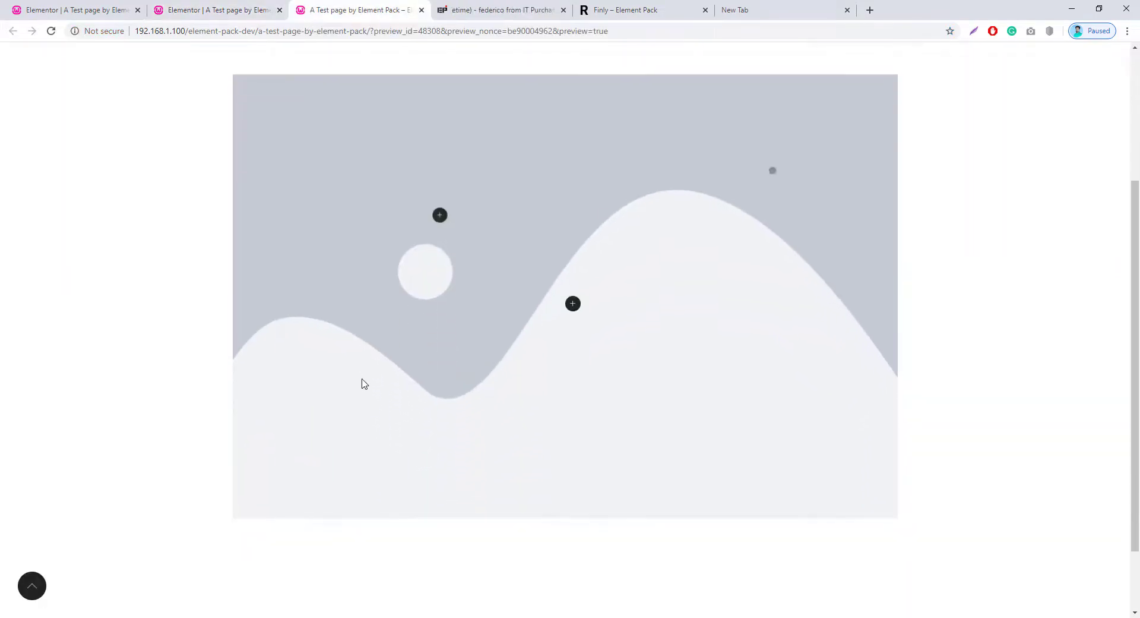
# - Check a marker's tooltip in the page preview
pyautogui.moveTo(575, 291)
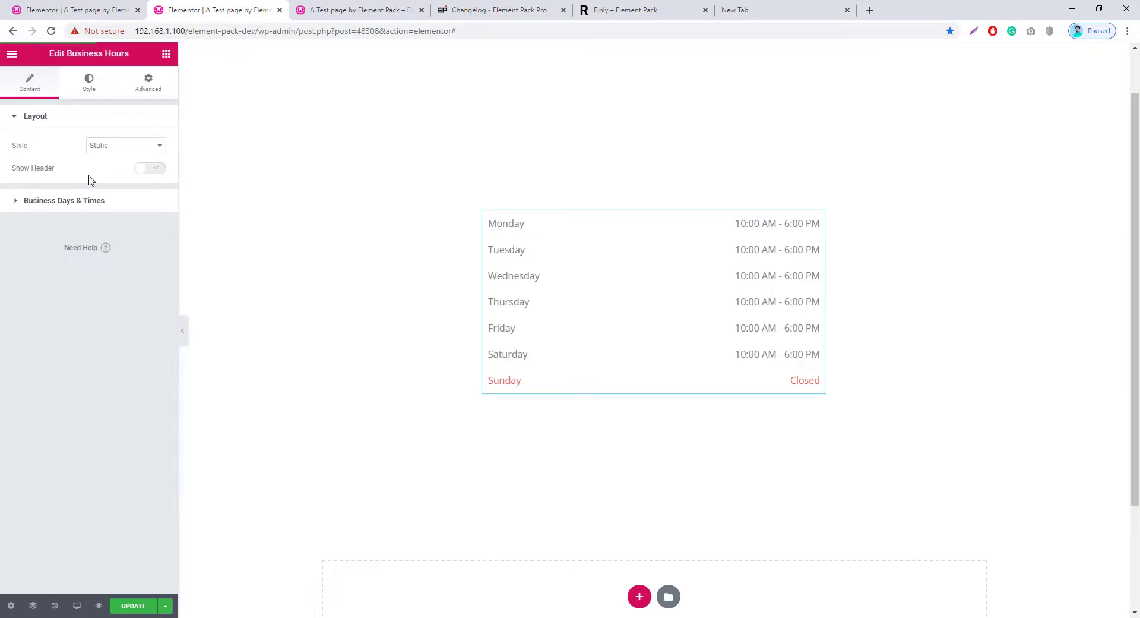
# - Turn on Show Header, set the Business Hours style to Dynamic, and view timezone choices
pyautogui.click(151, 171)
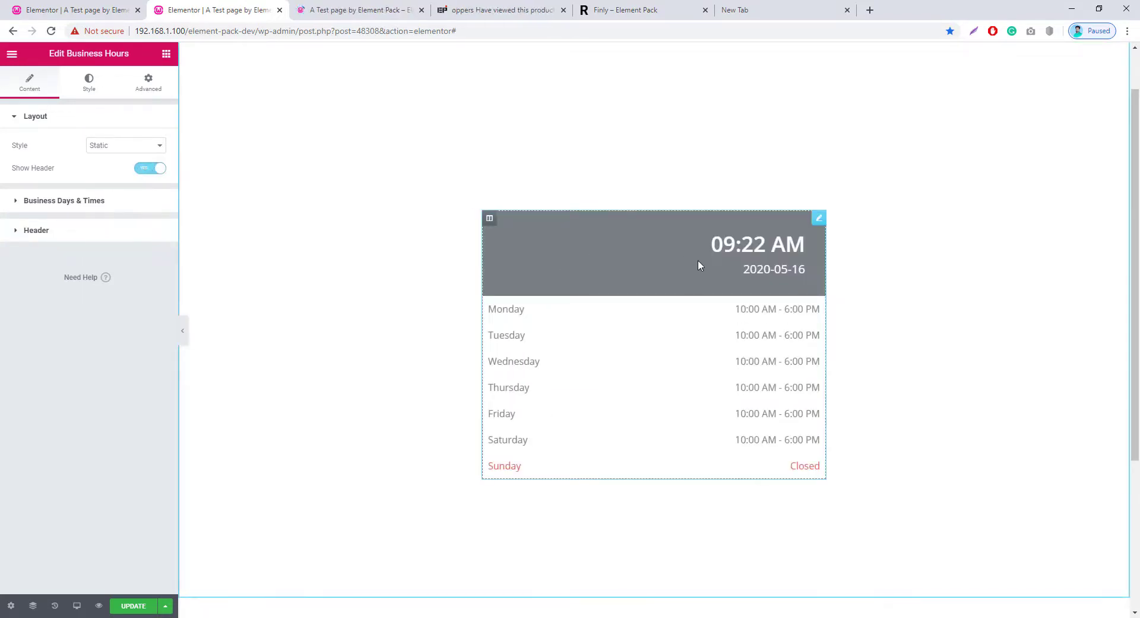
pyautogui.click(160, 151)
pyautogui.click(117, 172)
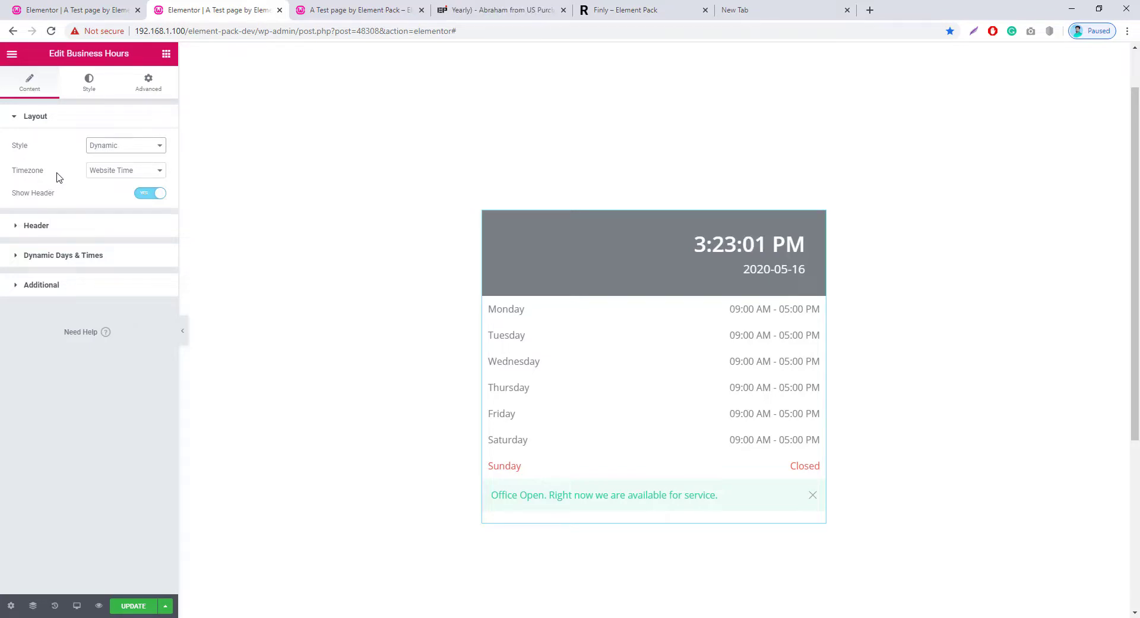
pyautogui.click(157, 173)
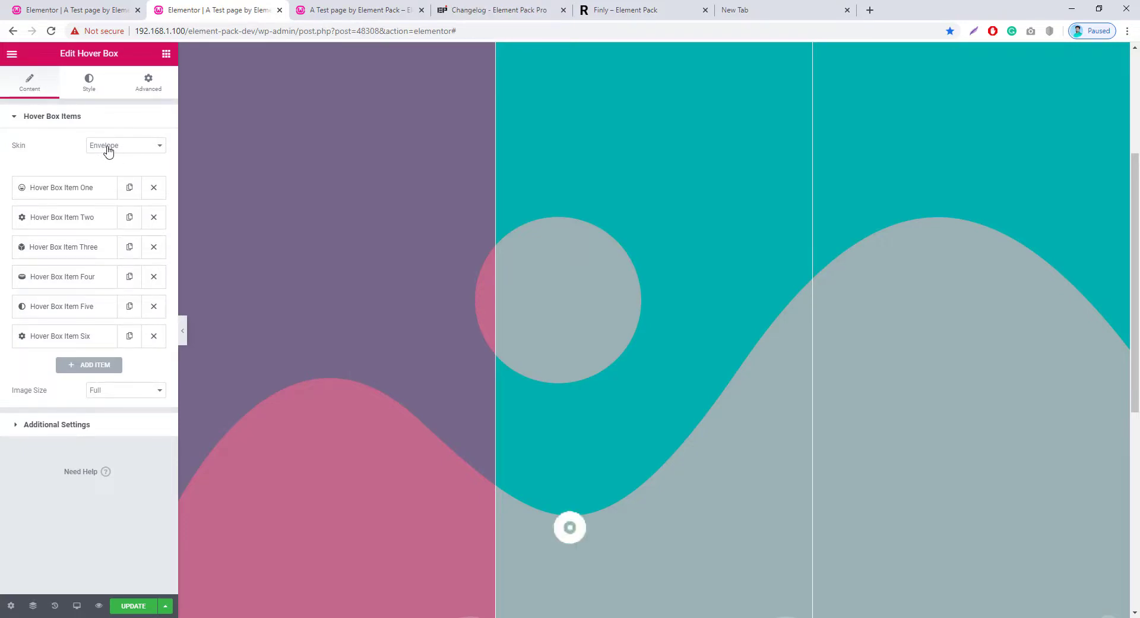
# - Set the Hover Box divider size to 10 and colour the dividers dark red
pyautogui.click(89, 83)
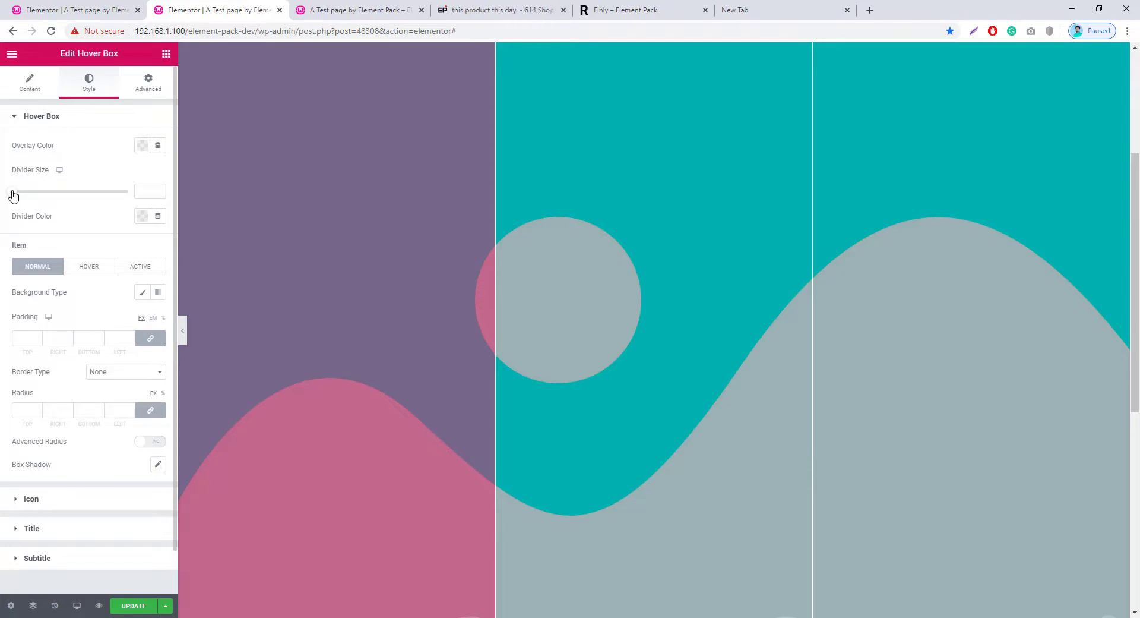
pyautogui.moveTo(13, 193); pyautogui.dragTo(139, 198)
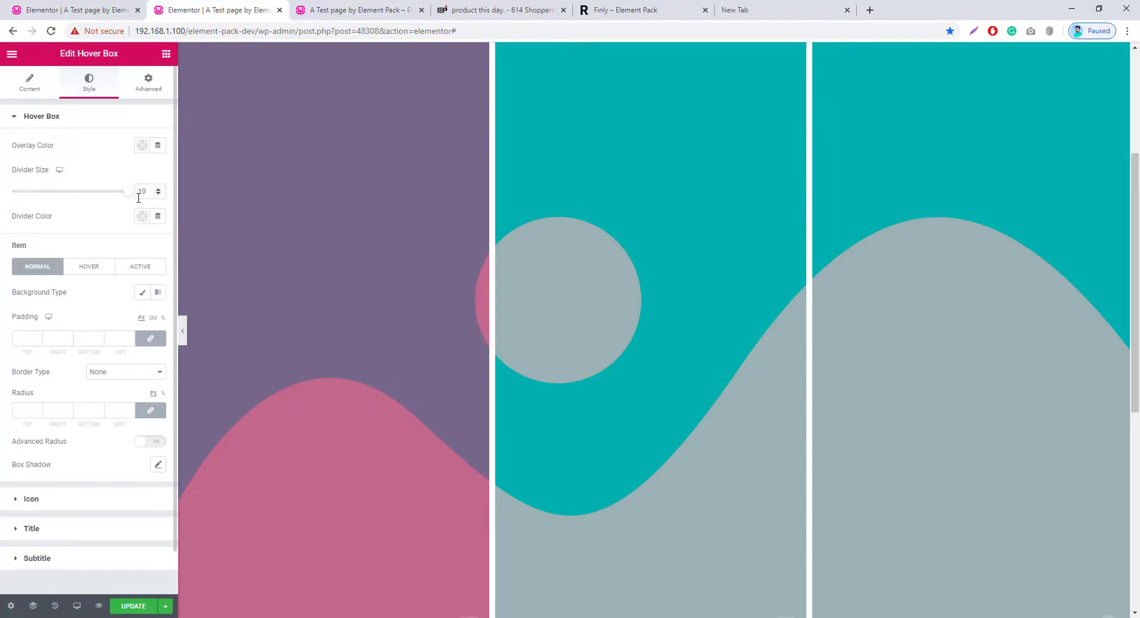
pyautogui.click(143, 216)
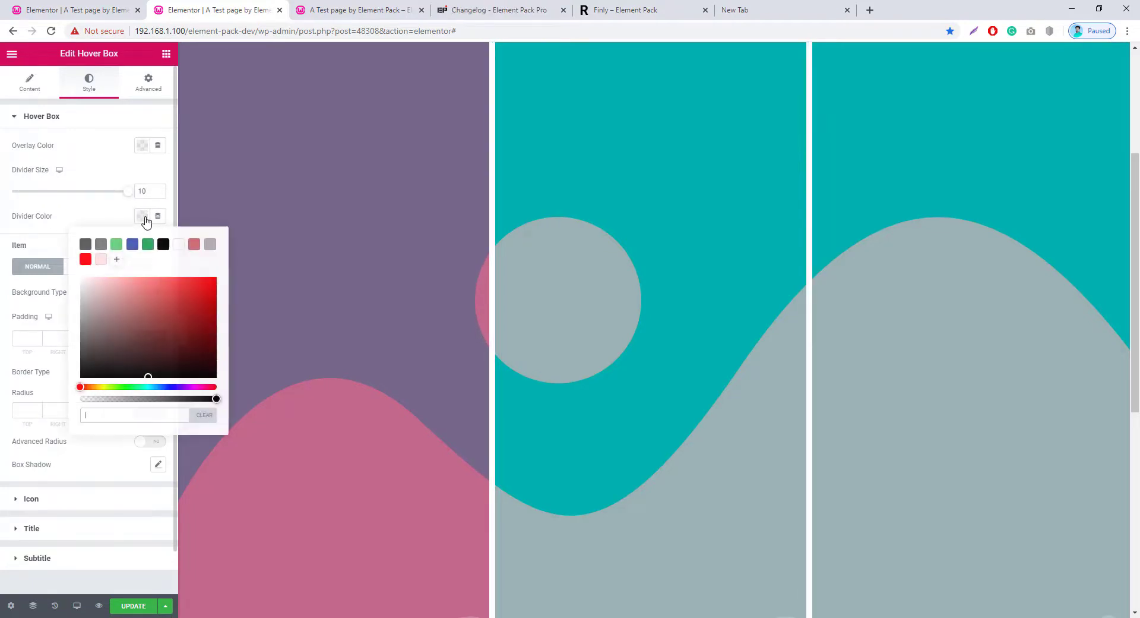
pyautogui.click(175, 287)
pyautogui.click(200, 300)
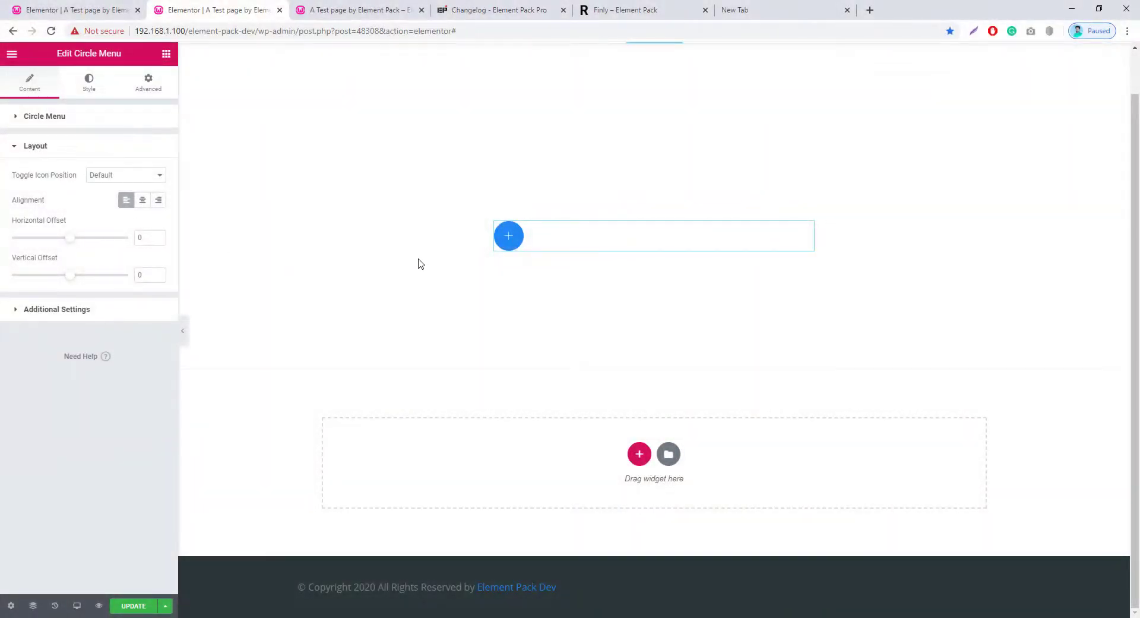
# - Expand the Circle Menu and set its toggle alignment to Center
pyautogui.click(507, 238)
pyautogui.click(158, 205)
pyautogui.click(147, 204)
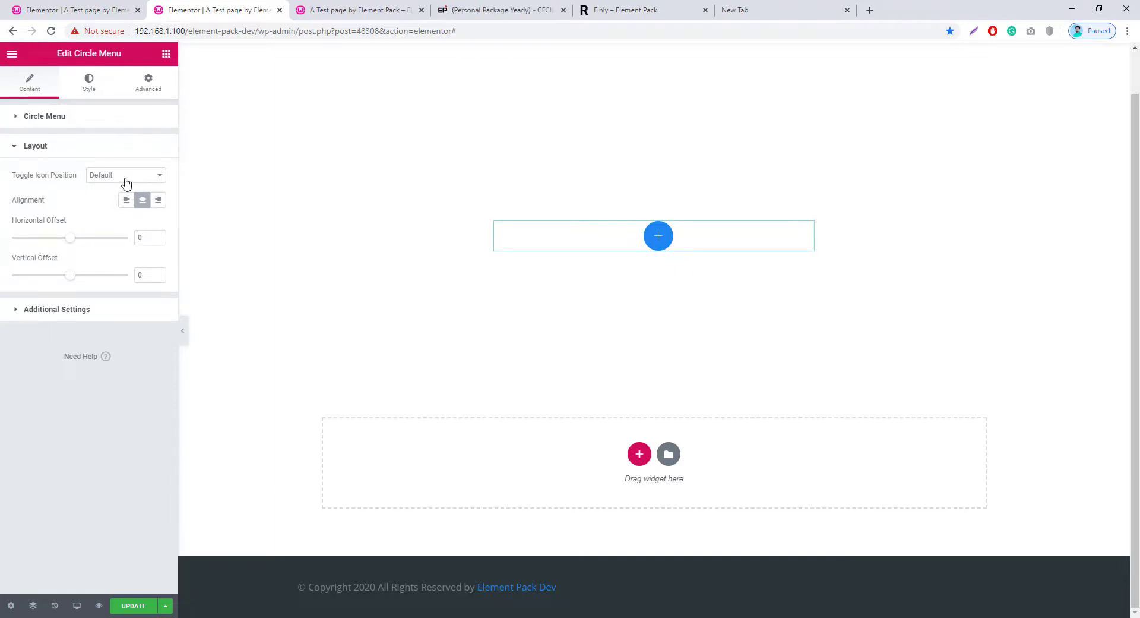
pyautogui.click(143, 175)
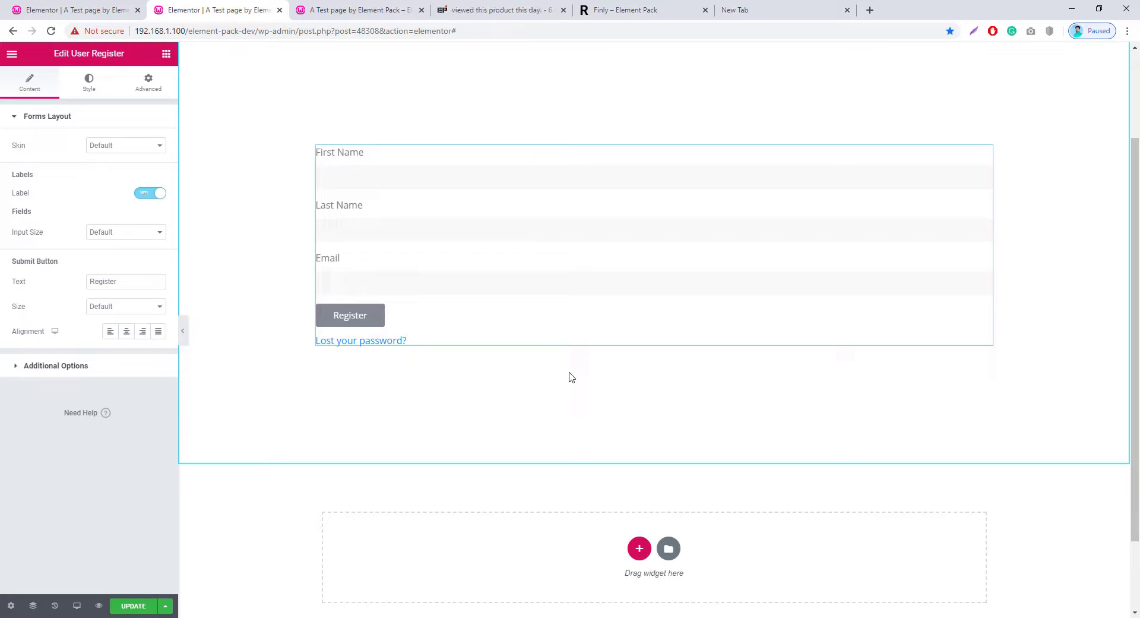
# - Switch the User Register form's skin to Modal and preview the pop-up
pyautogui.click(159, 149)
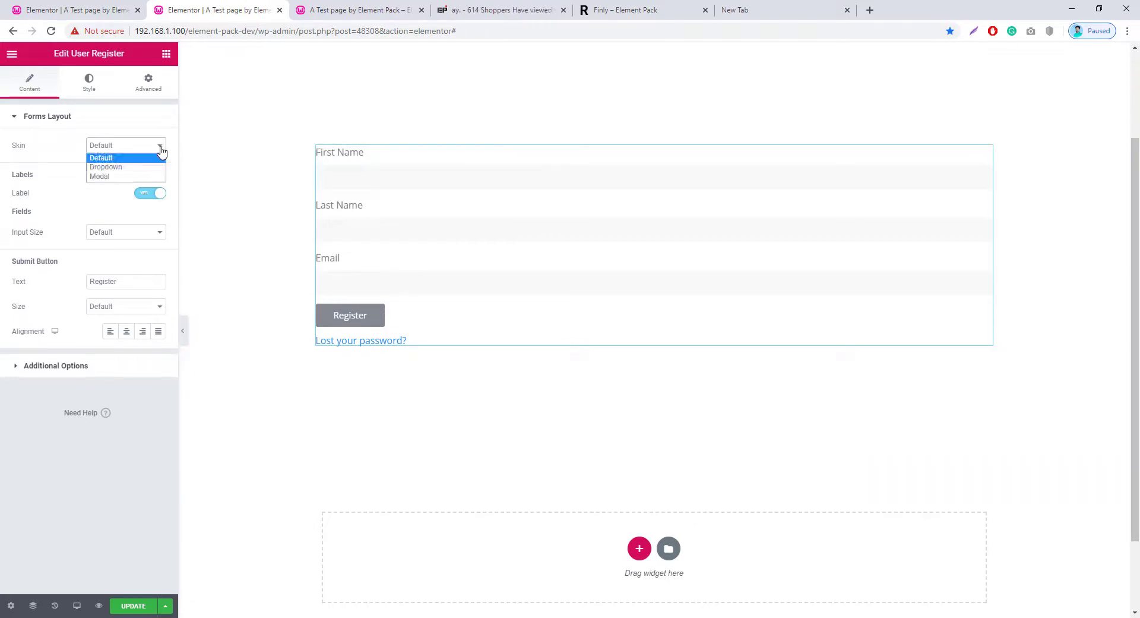
pyautogui.click(123, 177)
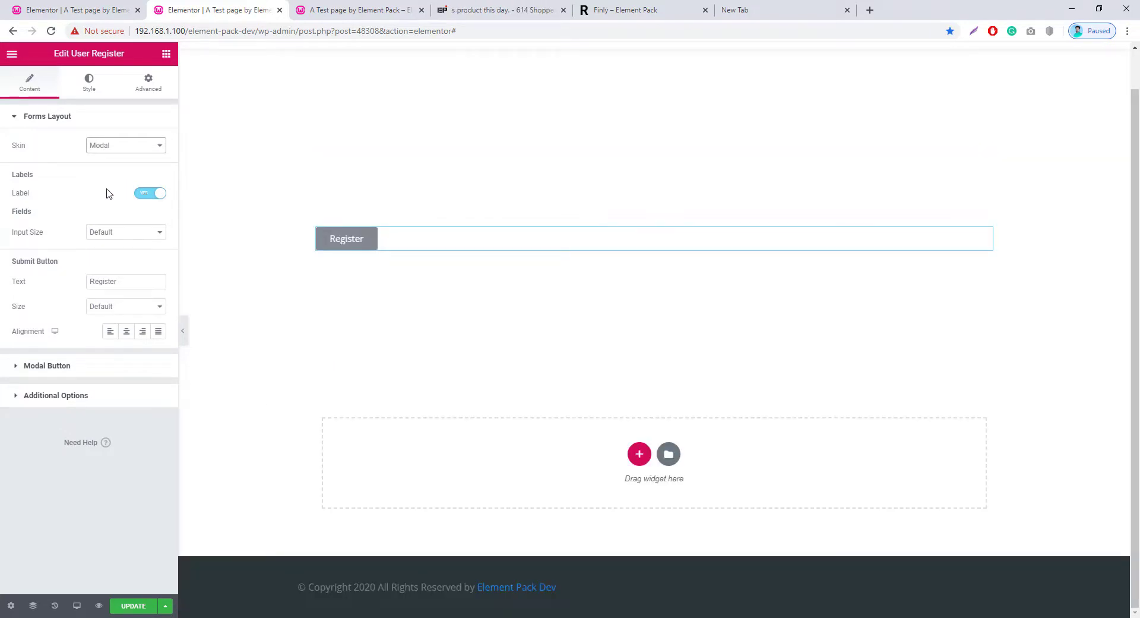
pyautogui.click(345, 241)
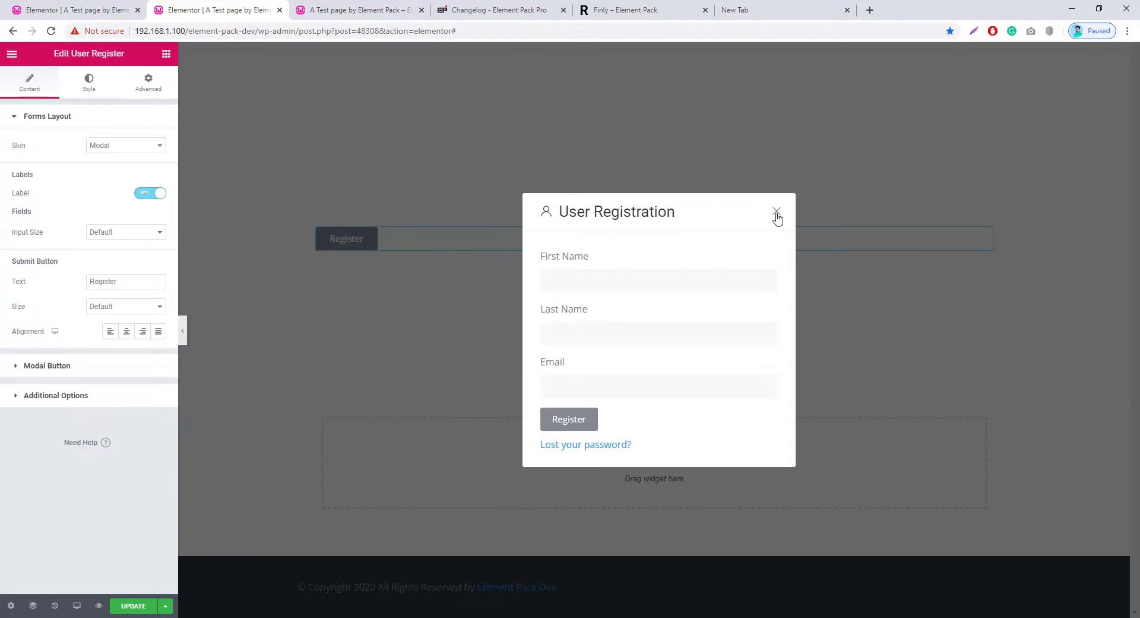
# - Give the registration modal a custom width of about 527 px
pyautogui.click(91, 88)
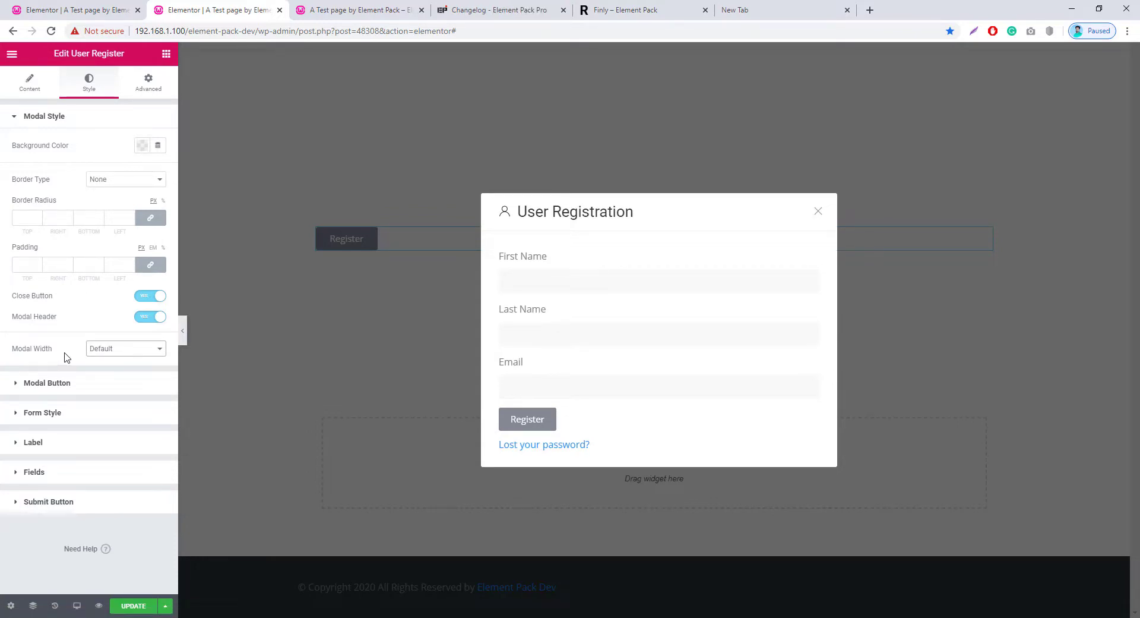
pyautogui.click(135, 350)
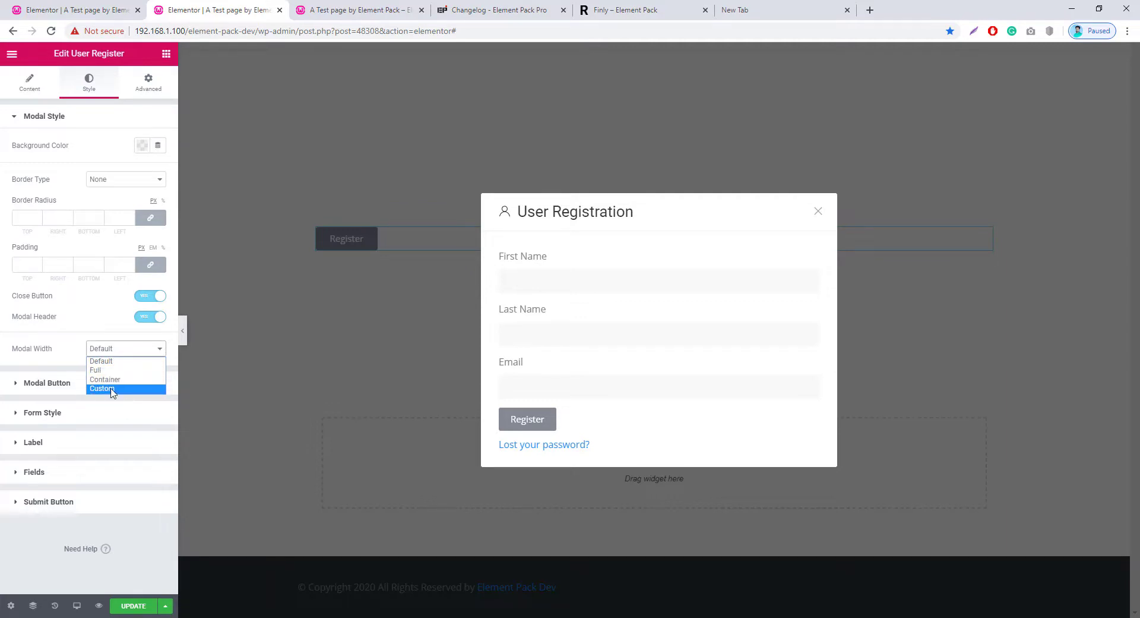
pyautogui.click(112, 389)
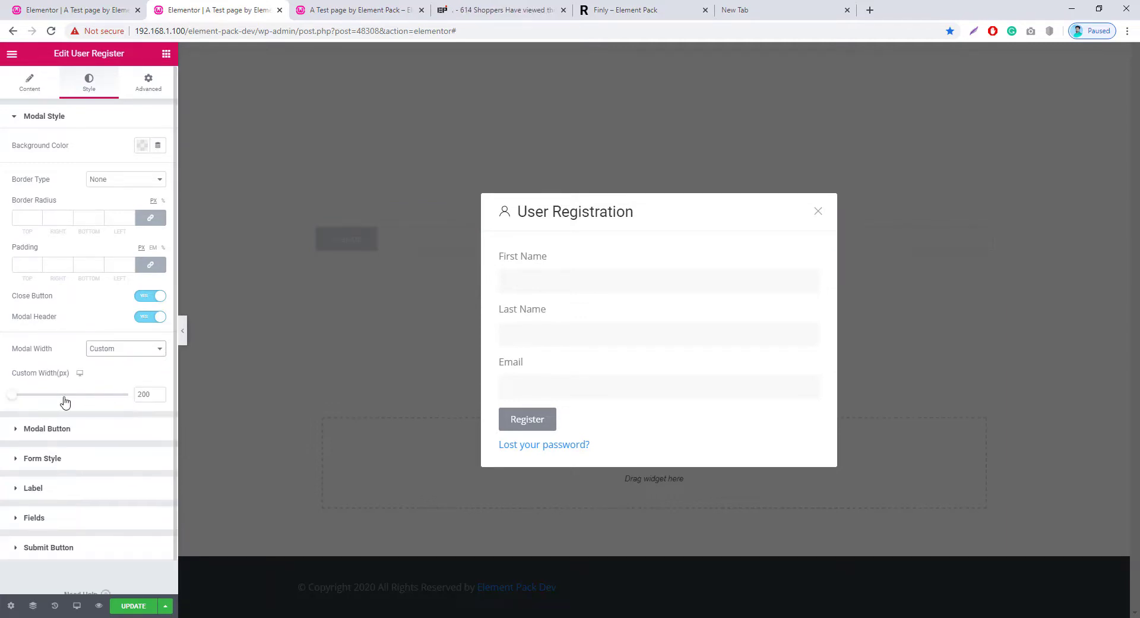
pyautogui.moveTo(14, 403); pyautogui.dragTo(133, 407)
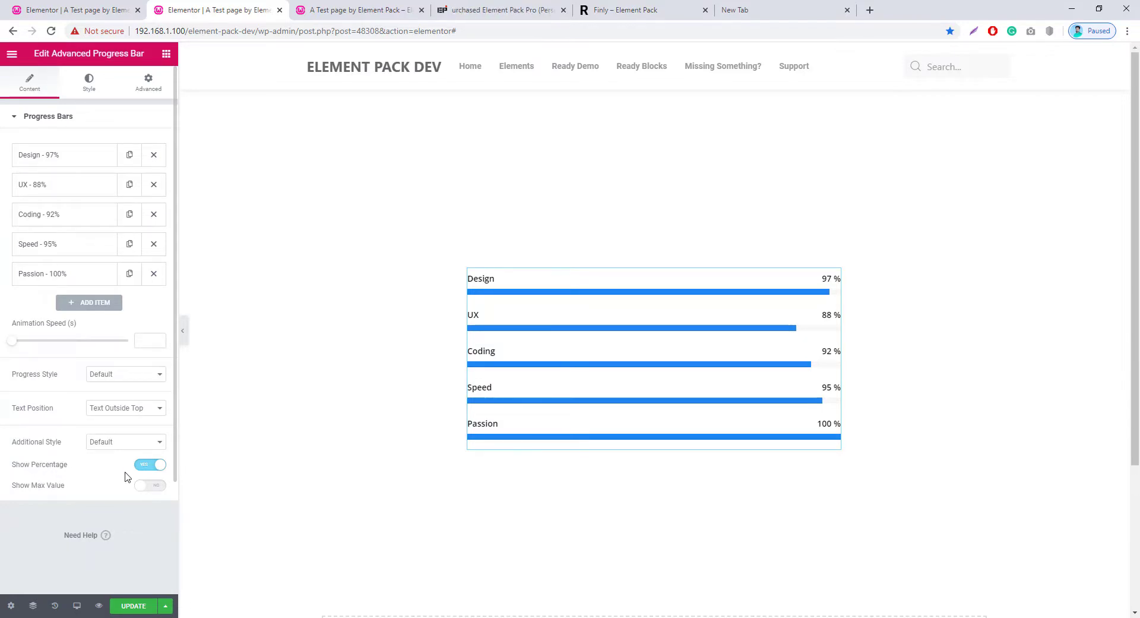
# - Keep Show Percentage on and enable Show Max Value so bars read like 97 / 100 %
pyautogui.click(150, 466)
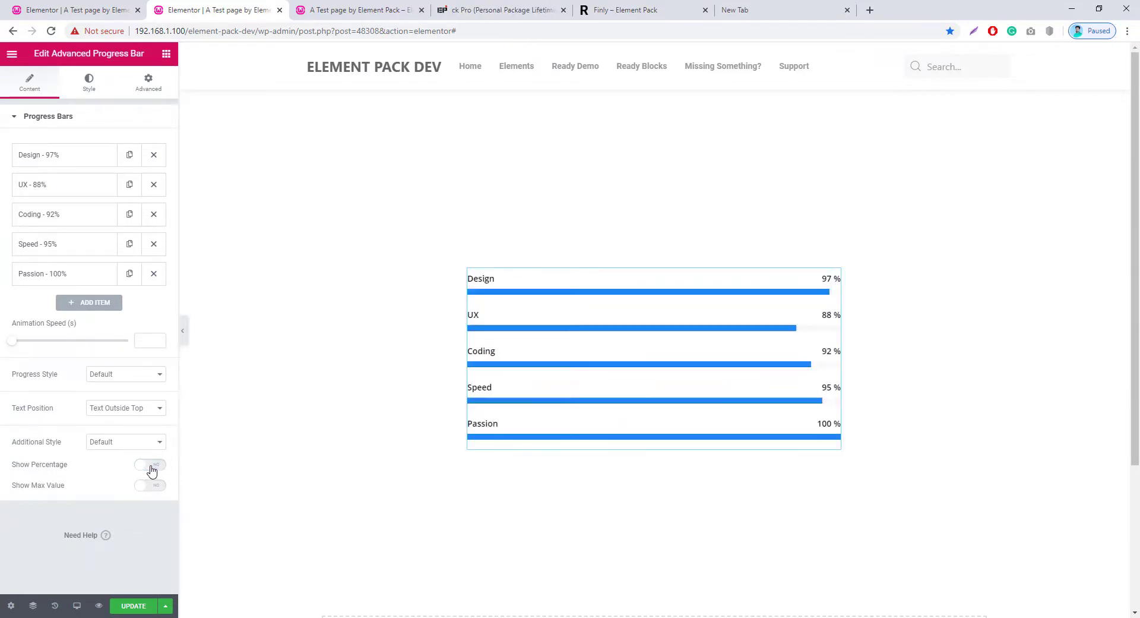
pyautogui.click(150, 466)
pyautogui.click(155, 491)
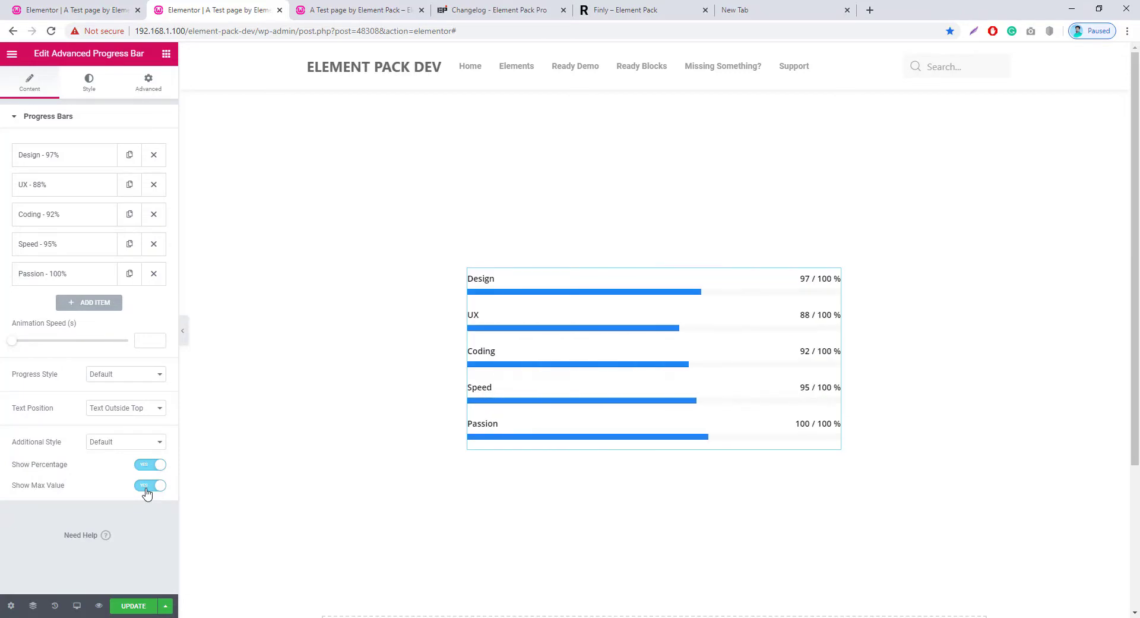
pyautogui.click(147, 492)
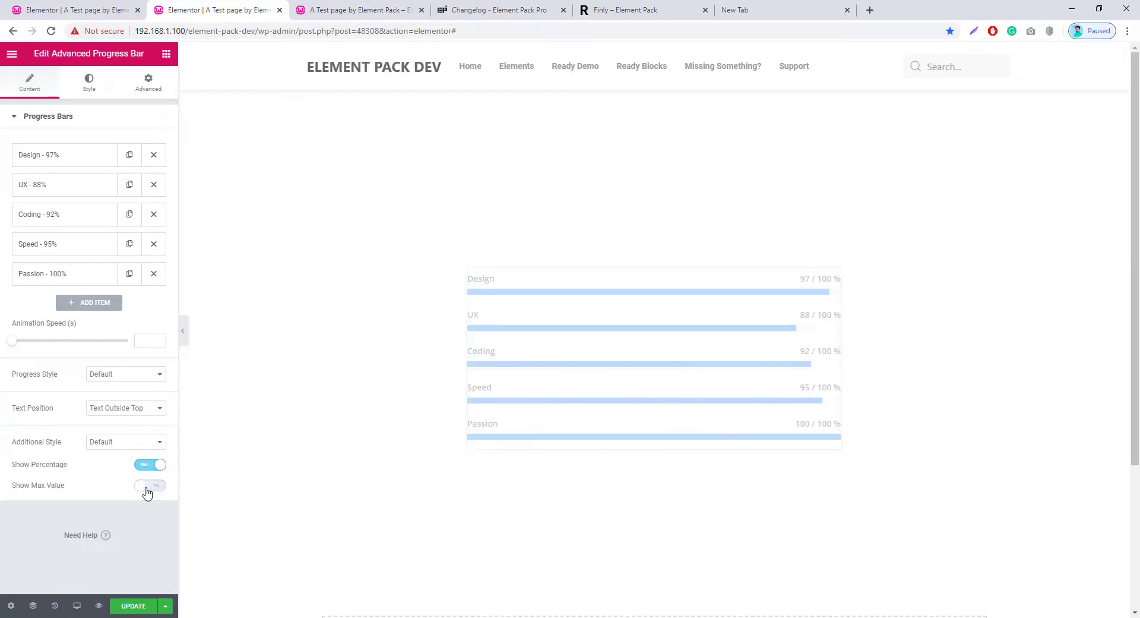
pyautogui.click(155, 488)
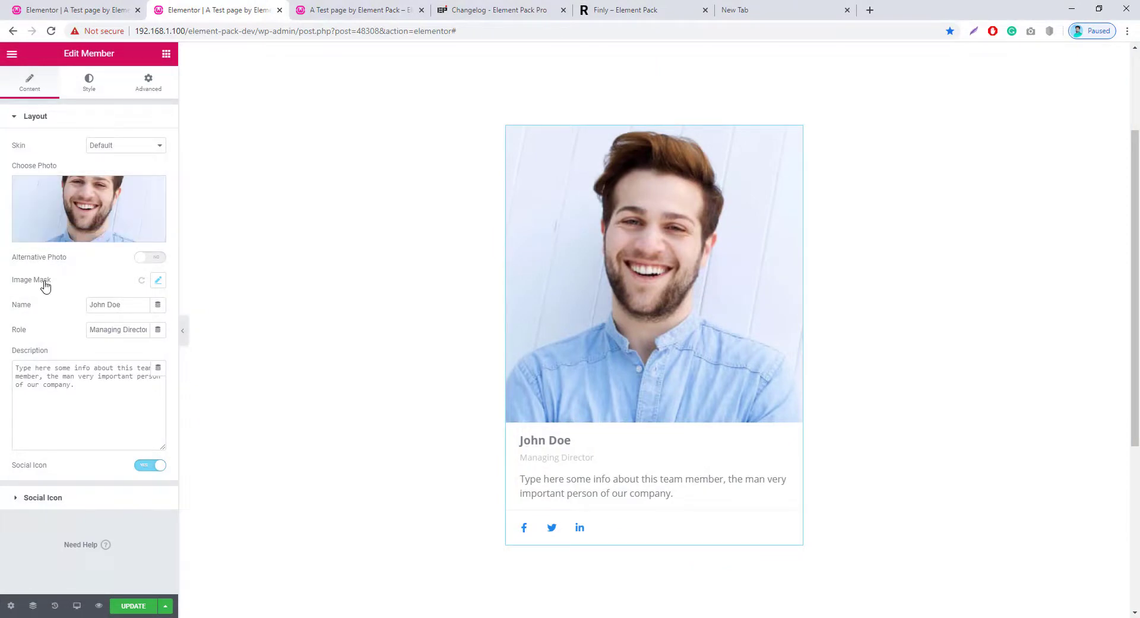
# - Apply an image mask to the Member photo, trying Shape 1 then settling on Shape 8
pyautogui.click(158, 282)
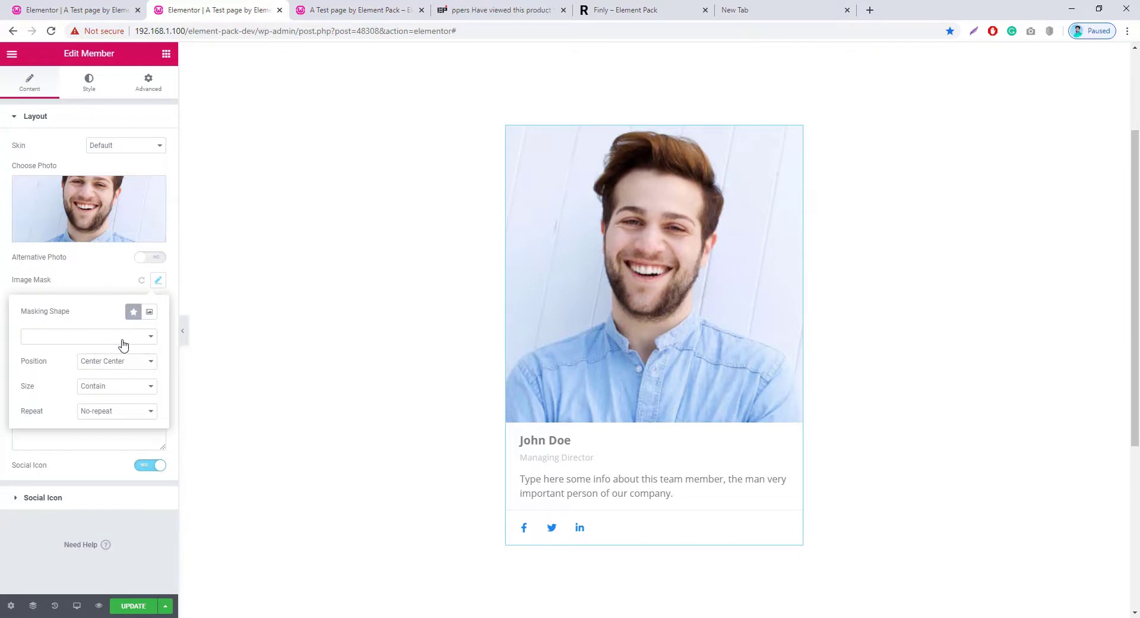
pyautogui.click(150, 338)
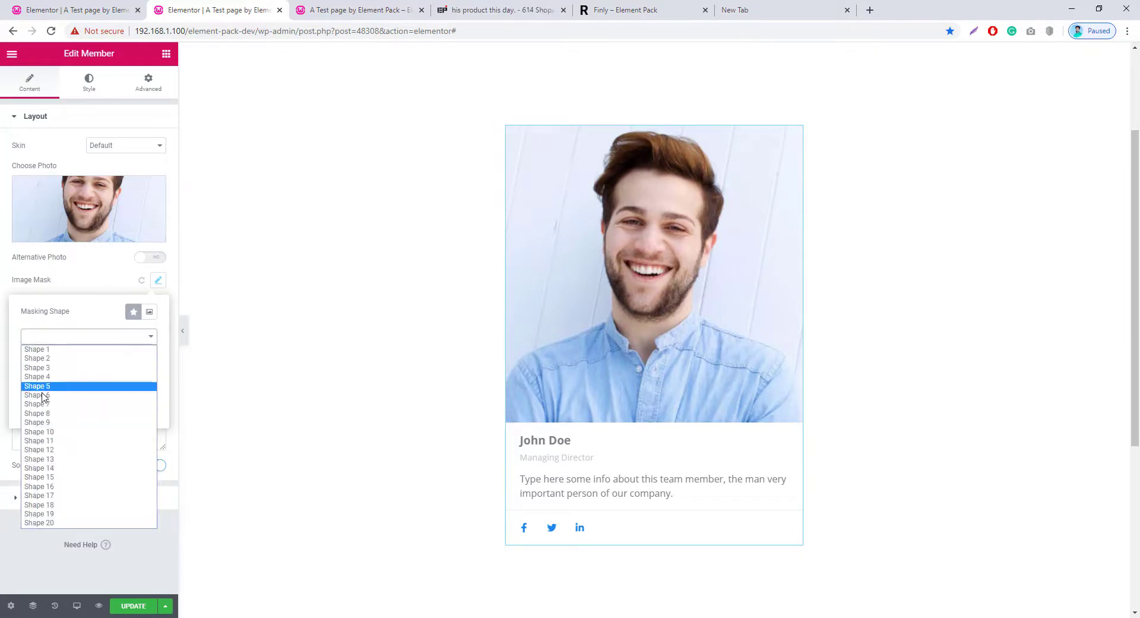
pyautogui.click(43, 351)
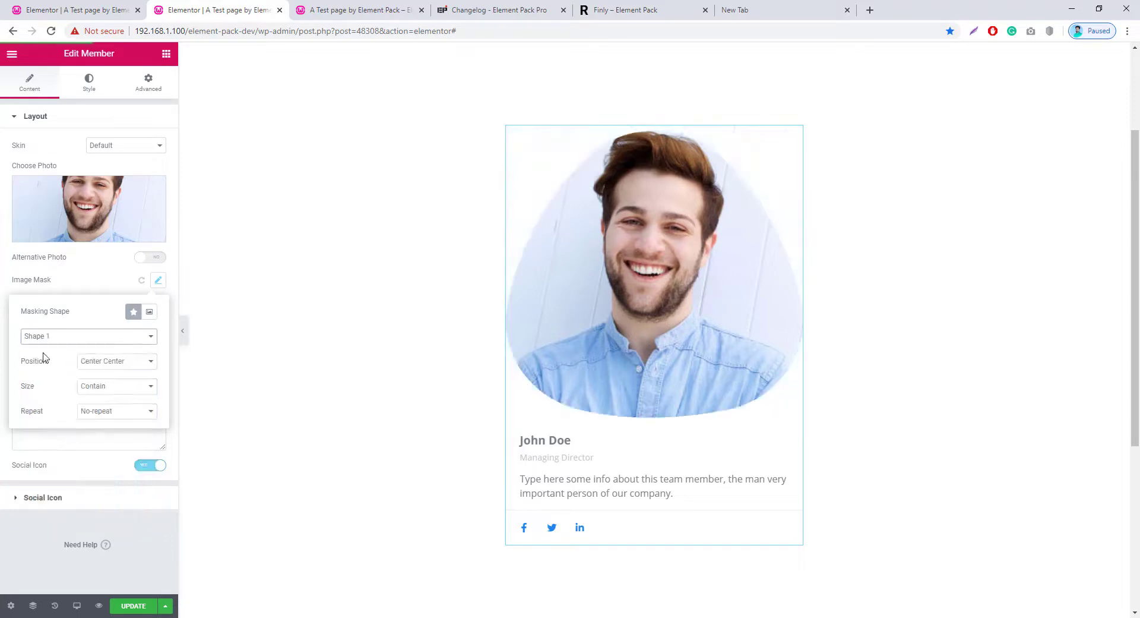
pyautogui.click(83, 338)
pyautogui.click(43, 416)
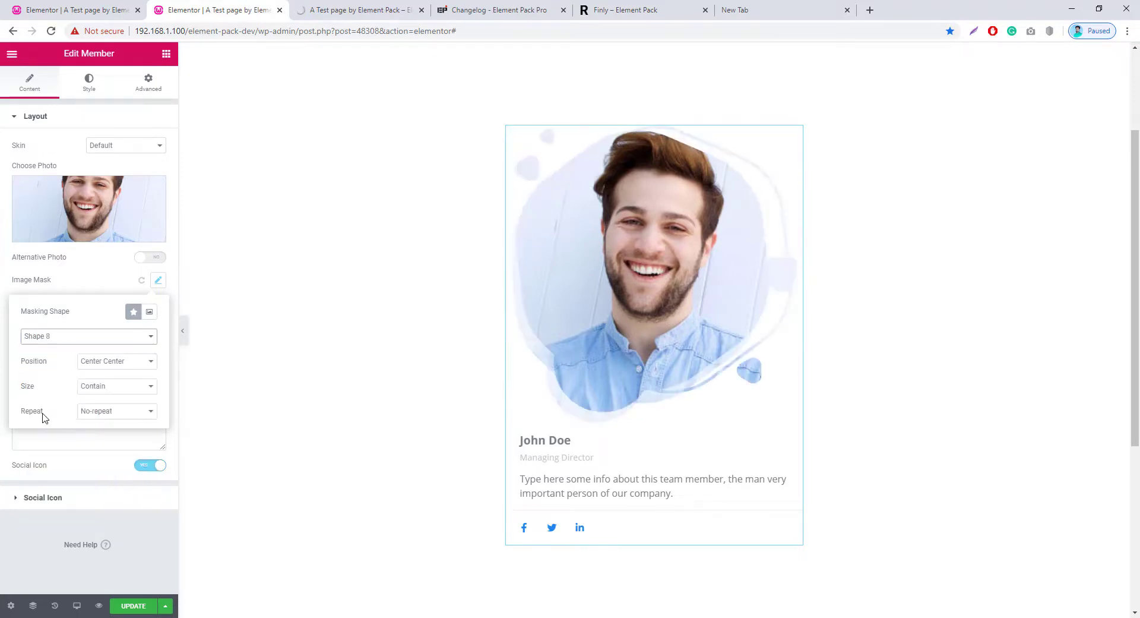
pyautogui.click(95, 338)
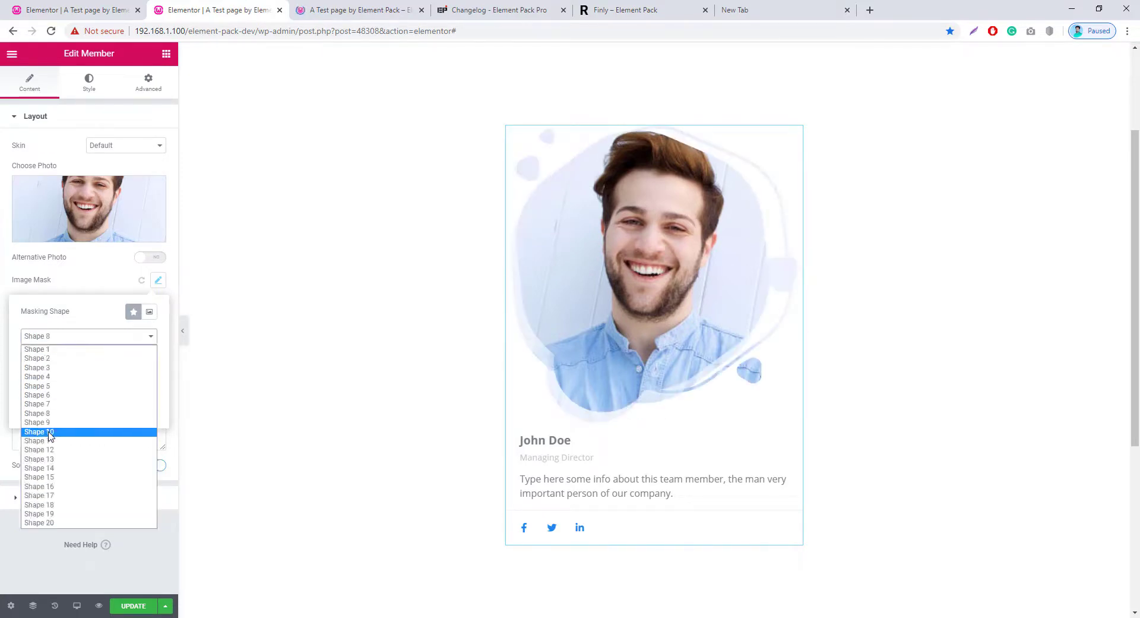